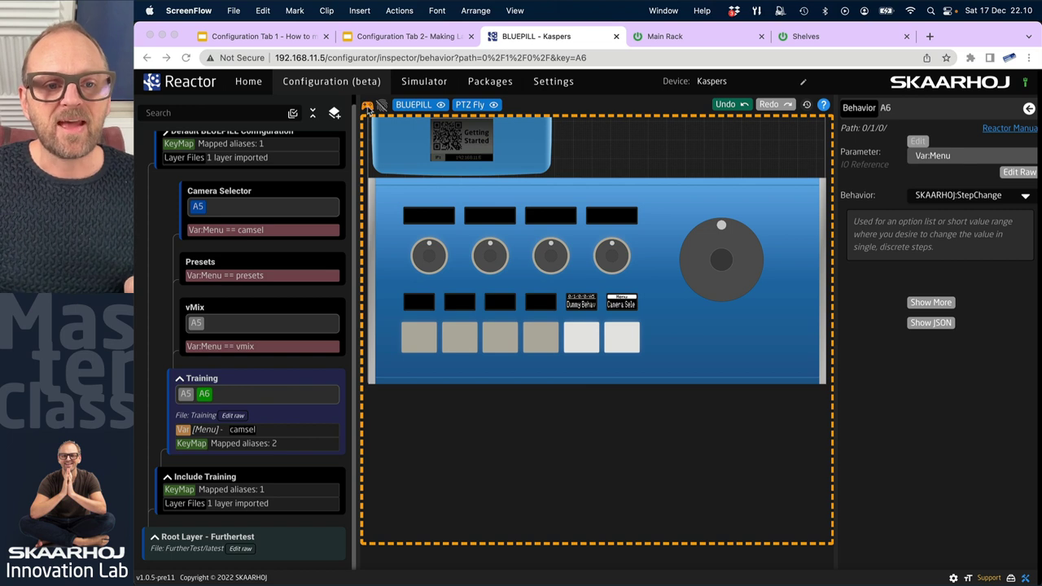
# Hide the canvas outline and highlight A5 in every layer that defines it
pyautogui.click(367, 107)
pyautogui.click(367, 106)
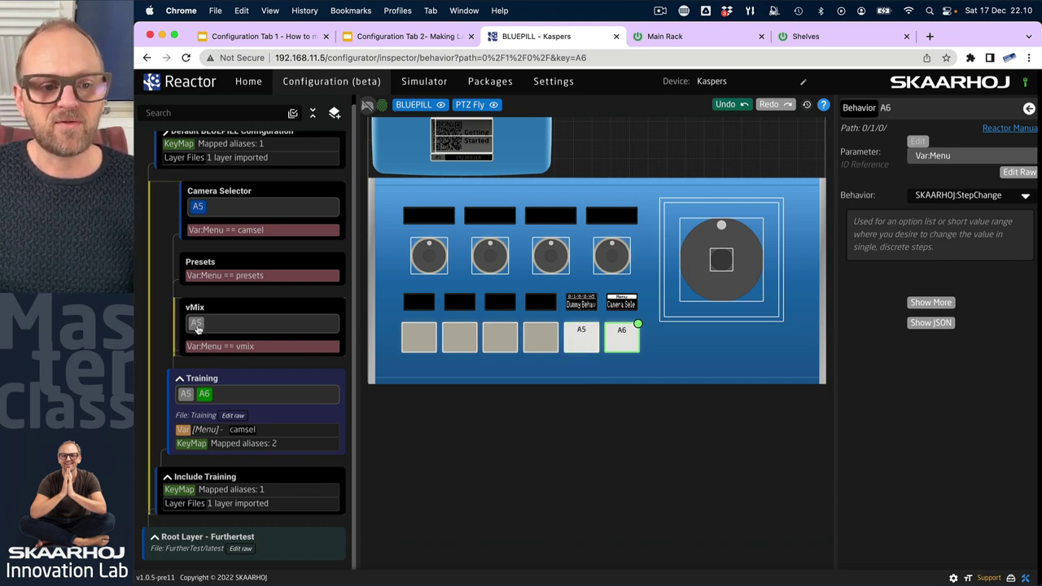
pyautogui.rightClick(581, 341)
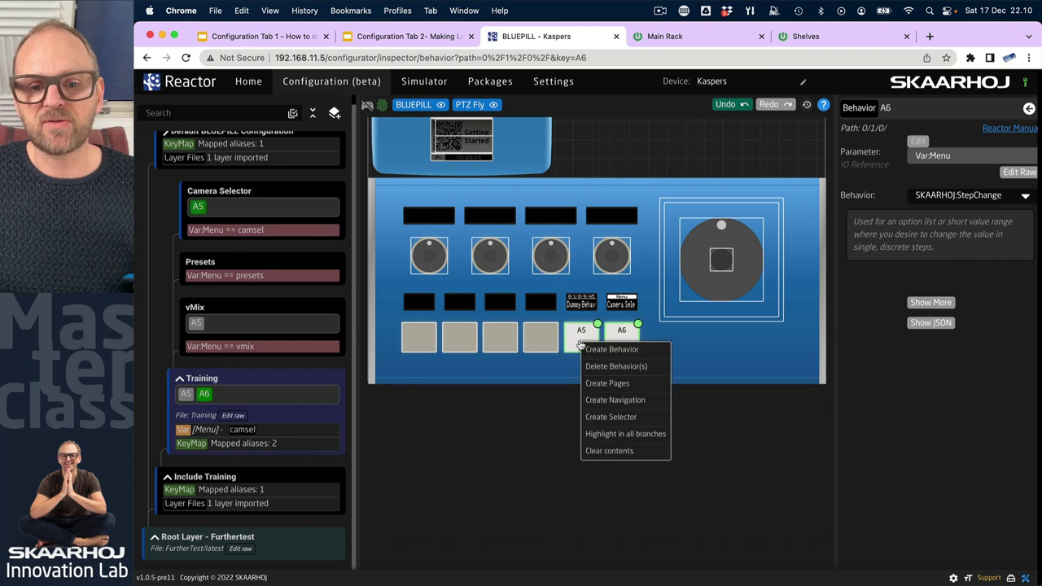
pyautogui.click(640, 438)
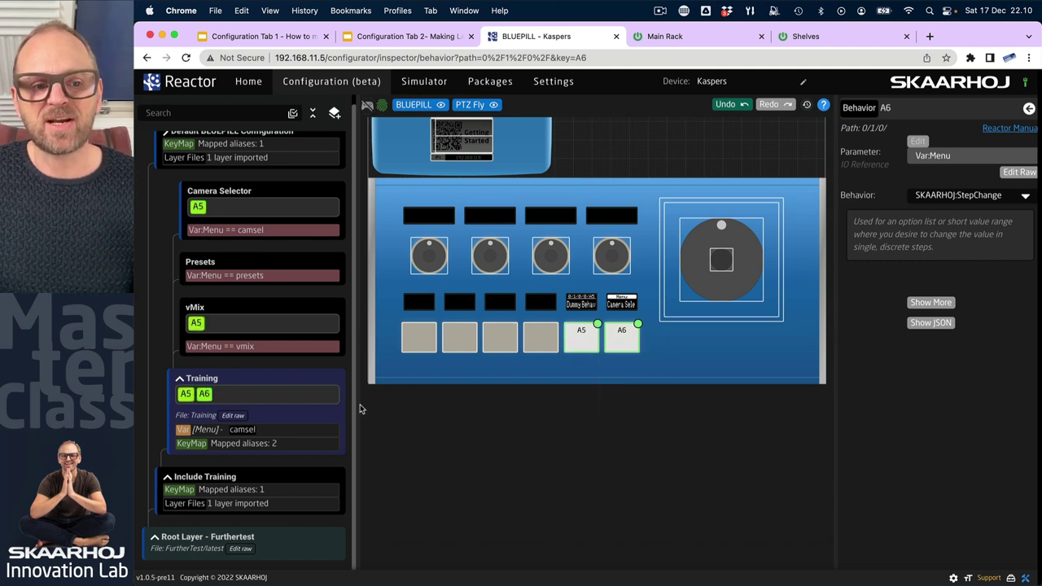
# Inspect A5's behavior in the Training, vMix and Presets layers, then re-highlight A5 everywhere
pyautogui.click(265, 374)
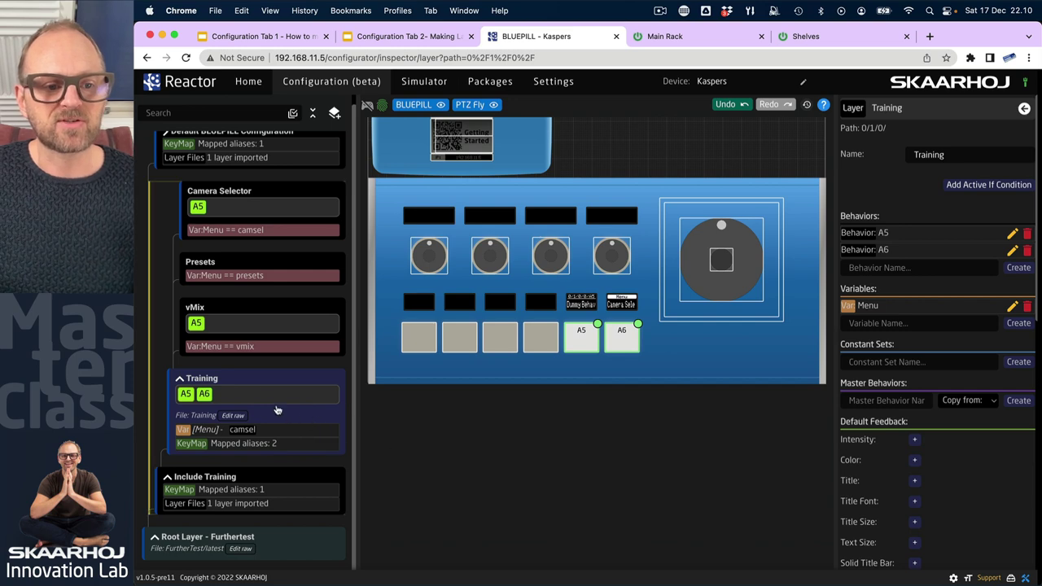
pyautogui.click(196, 327)
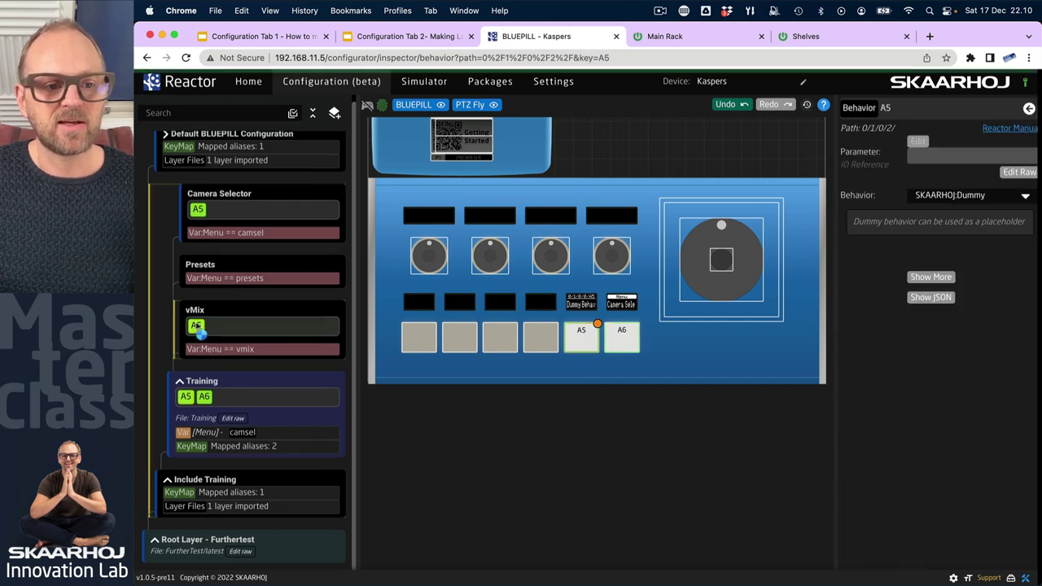
pyautogui.click(244, 376)
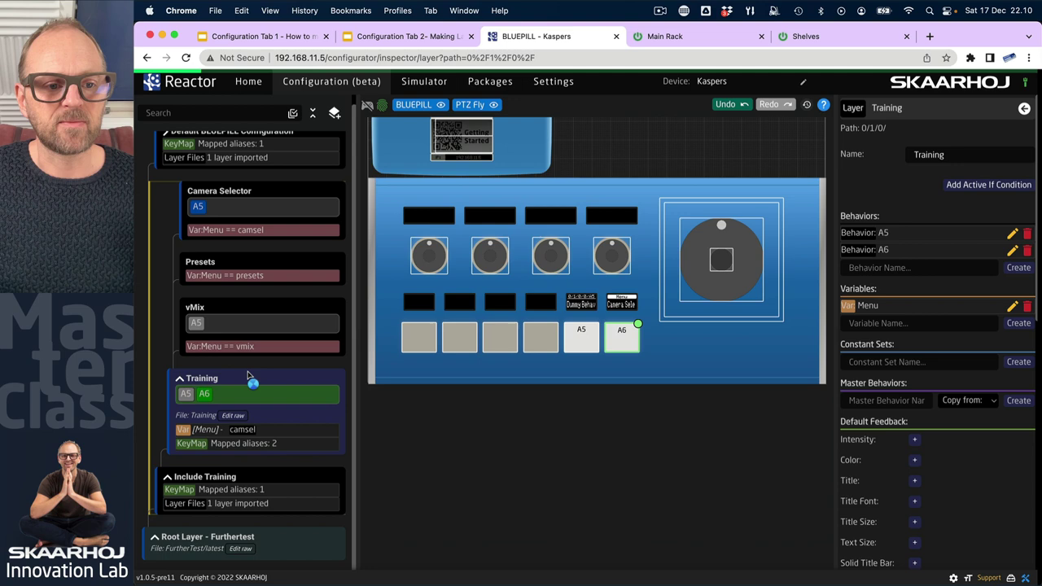
pyautogui.click(196, 325)
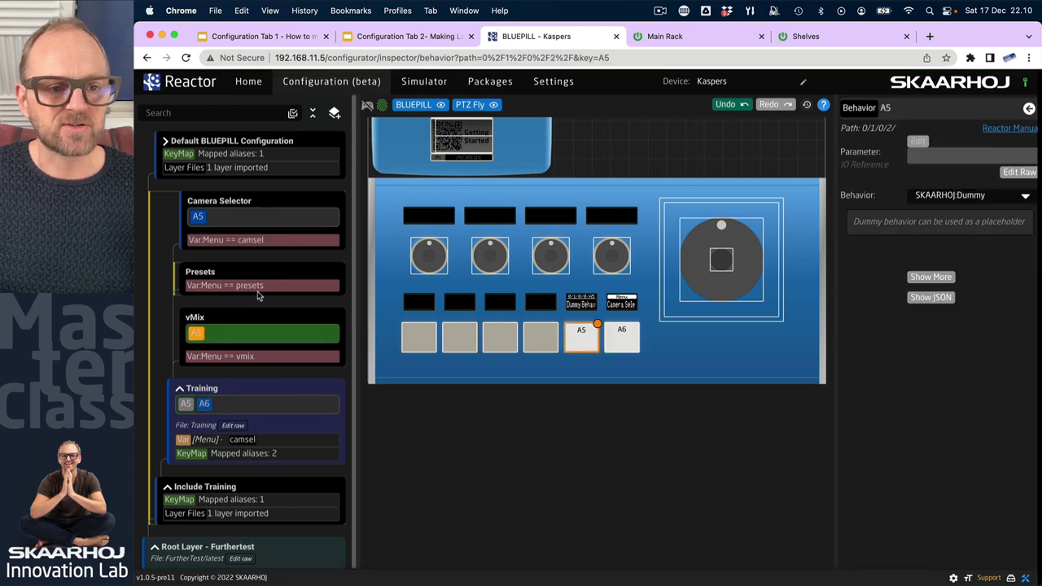
pyautogui.click(257, 298)
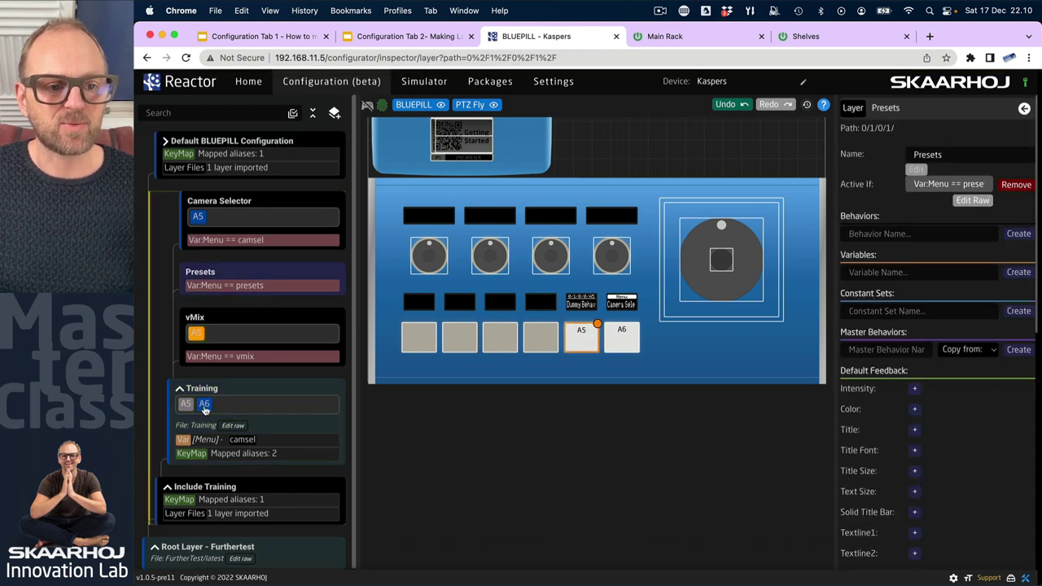
pyautogui.rightClick(580, 337)
pyautogui.click(623, 429)
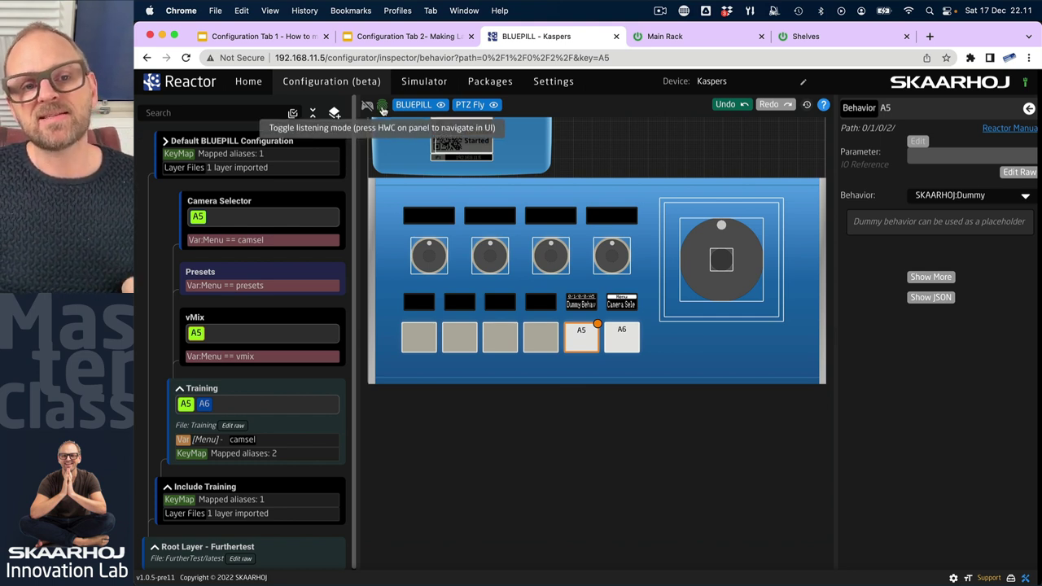
# Toggle listening mode and view Camera Selector's A5 entry, a SKAARHOJ:Dummy placeholder
pyautogui.click(382, 109)
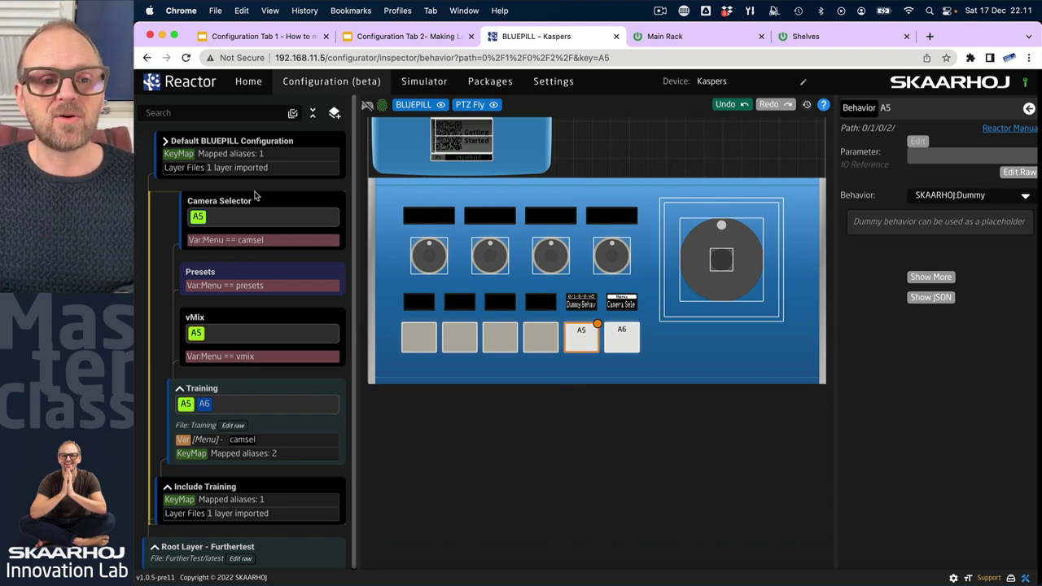
pyautogui.click(216, 218)
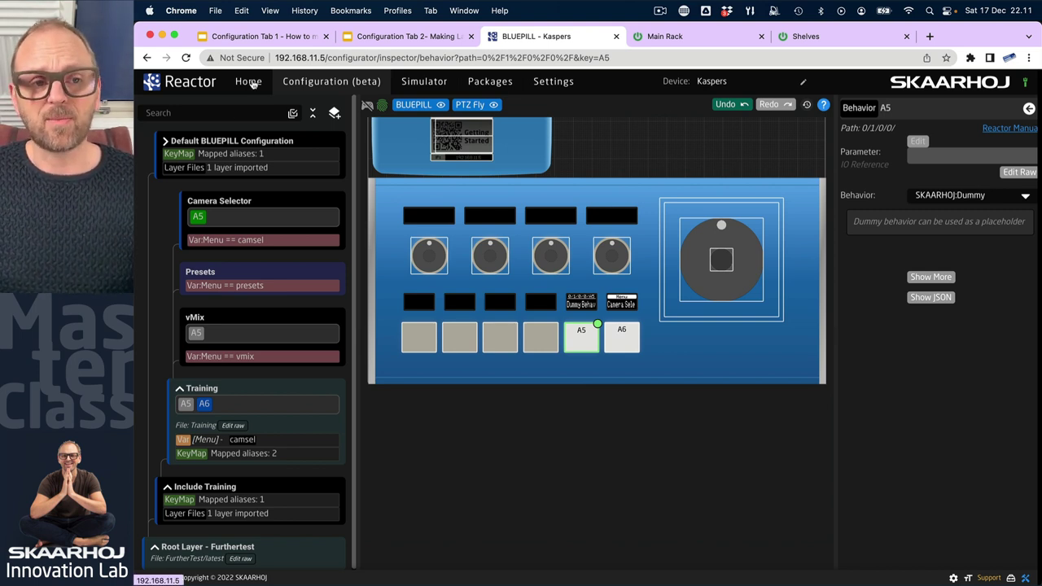
# From Reactor's home page, run raw-panel-dummies in Terminal with --panel PTZFLY
pyautogui.click(248, 82)
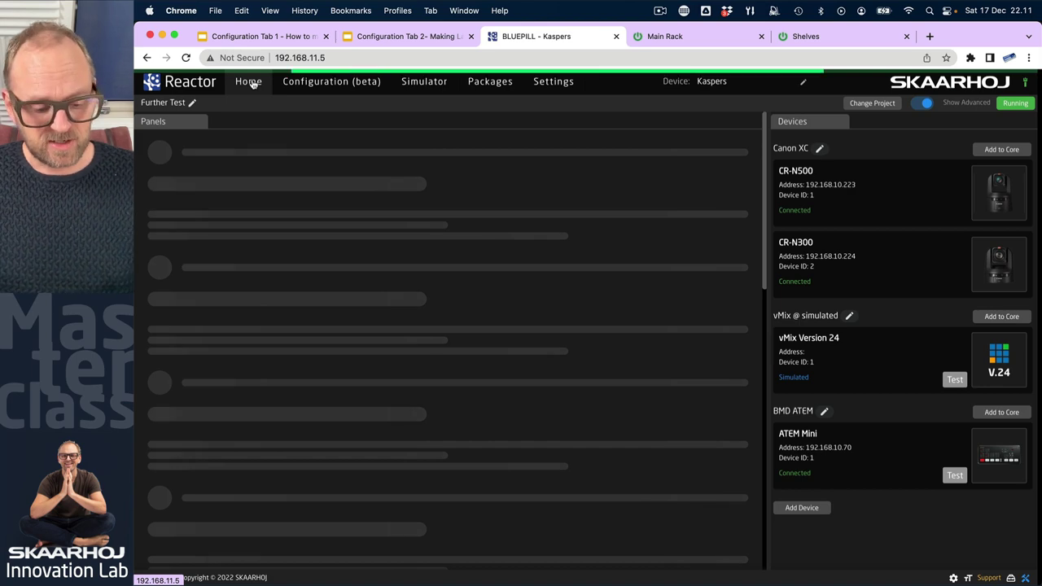
pyautogui.press('super+Tab')
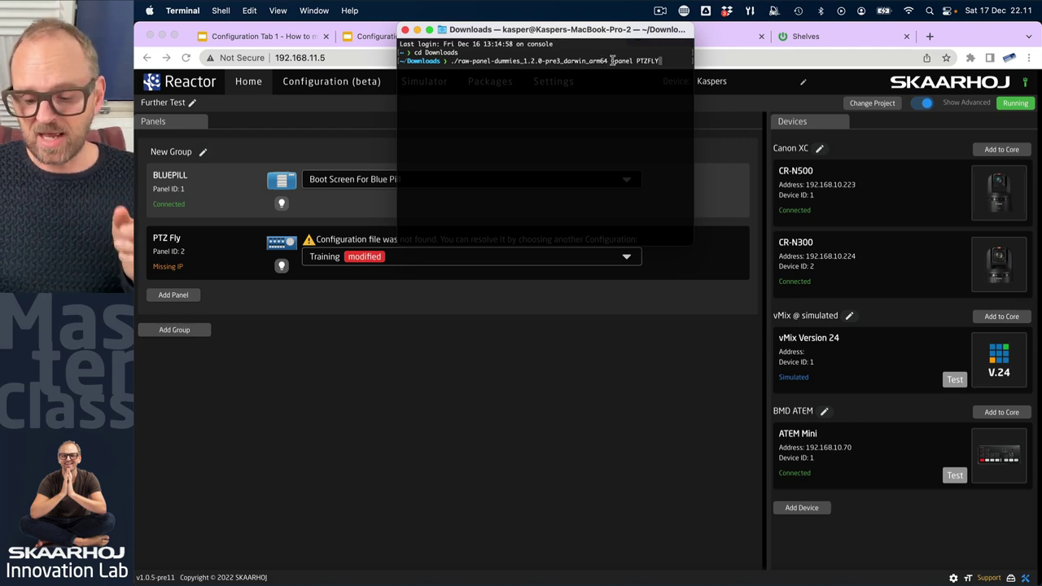
pyautogui.press('Return')
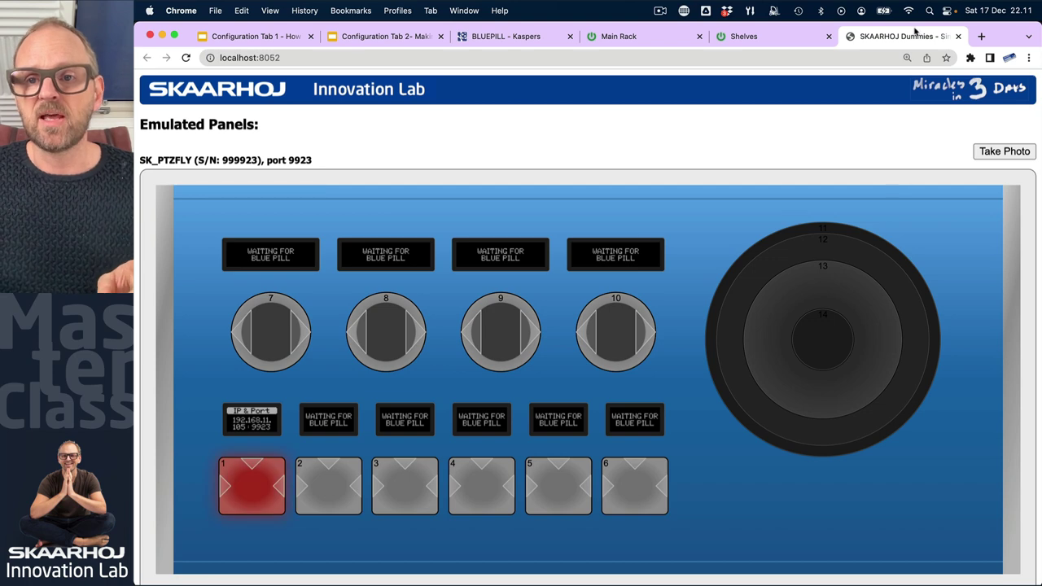
# Detach the Dummies emulator into its own small centred window, then return to the BLUEPILL tab
pyautogui.moveTo(915, 33); pyautogui.dragTo(830, 103)
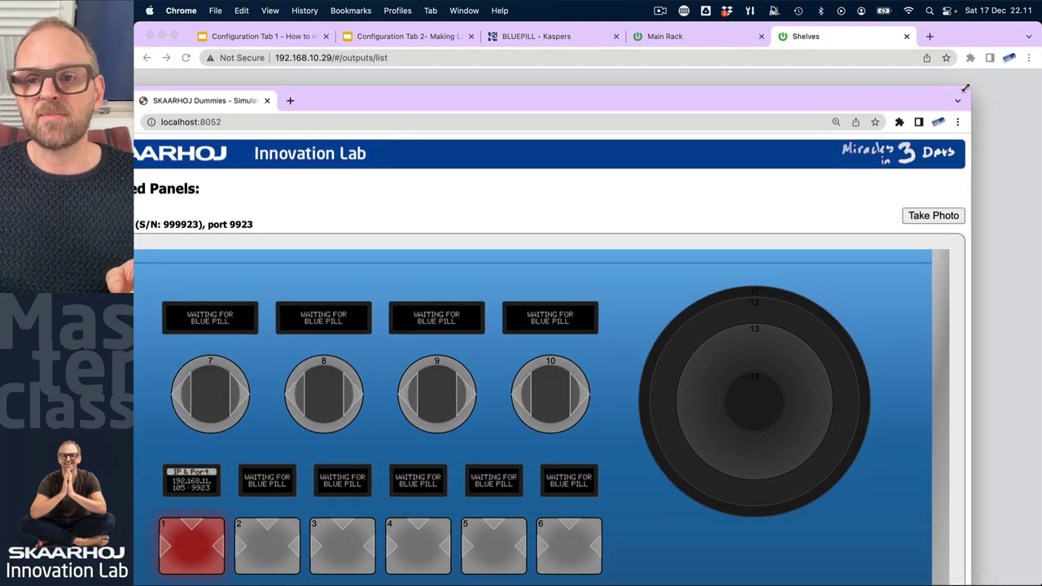
pyautogui.moveTo(966, 87); pyautogui.dragTo(423, 258)
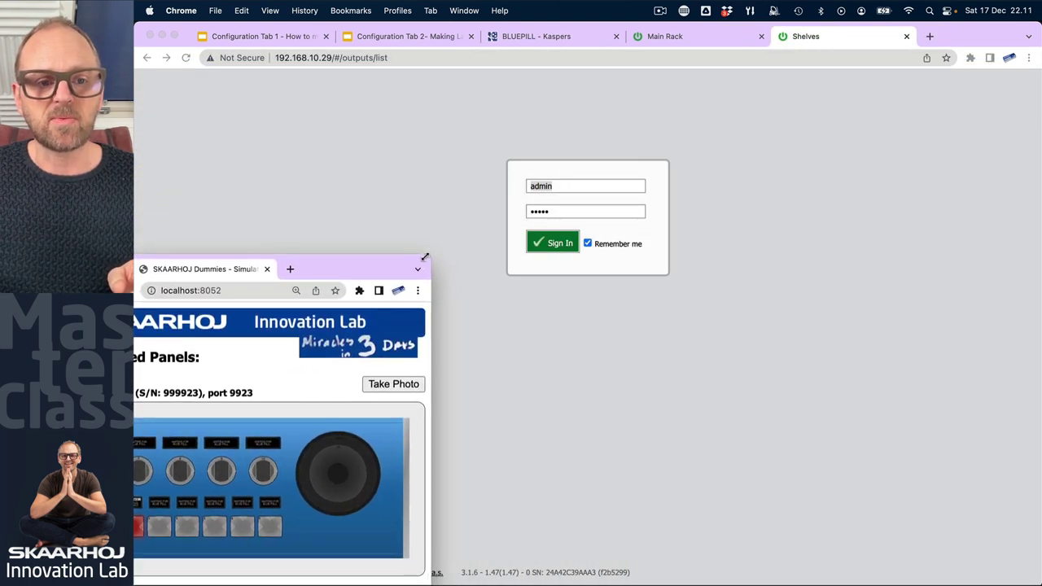
pyautogui.moveTo(348, 275); pyautogui.dragTo(668, 286)
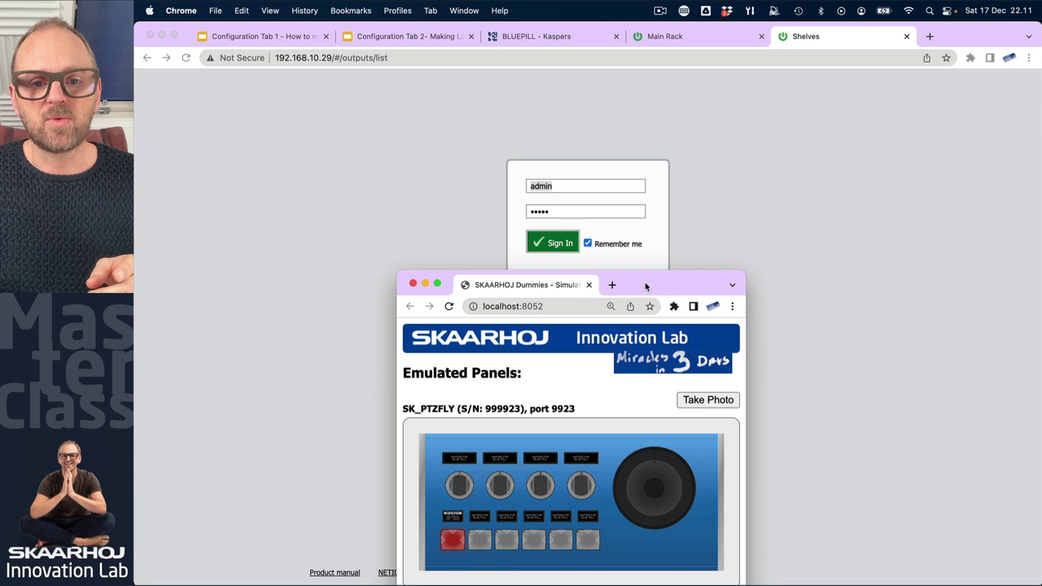
pyautogui.moveTo(645, 285)
pyautogui.mouseDown()
pyautogui.moveTo(976, 280)
pyautogui.moveTo(639, 292)
pyautogui.mouseUp()
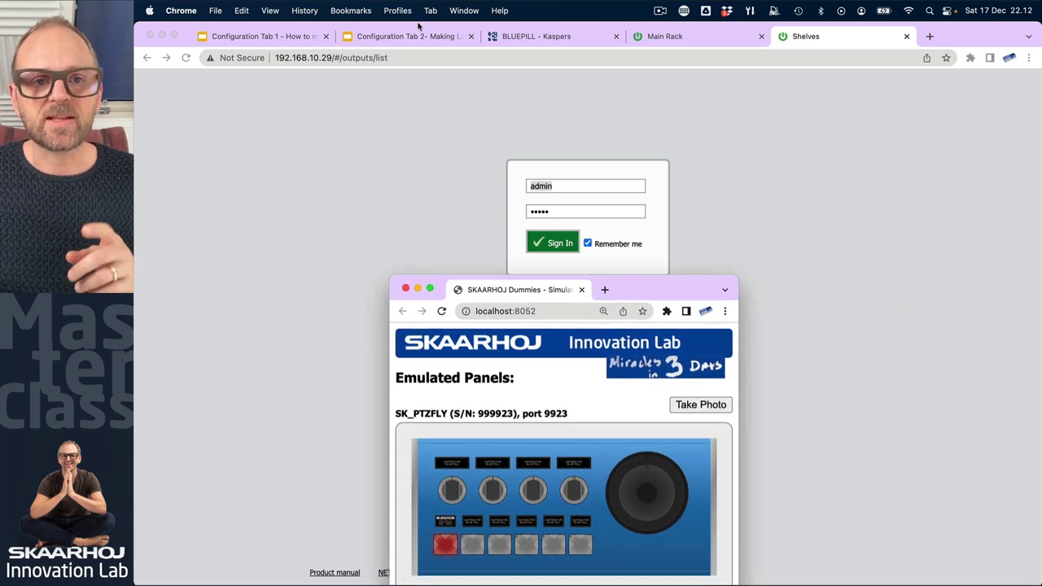
pyautogui.click(527, 36)
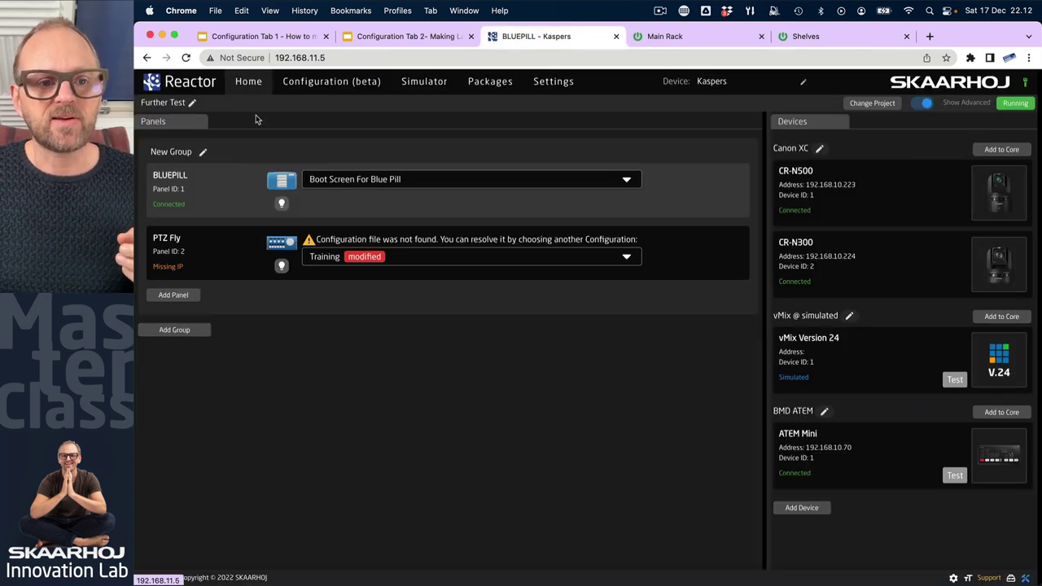
# Enter 192.168.10.130 as the PTZ Fly panel's IP and port and save it
pyautogui.click(184, 246)
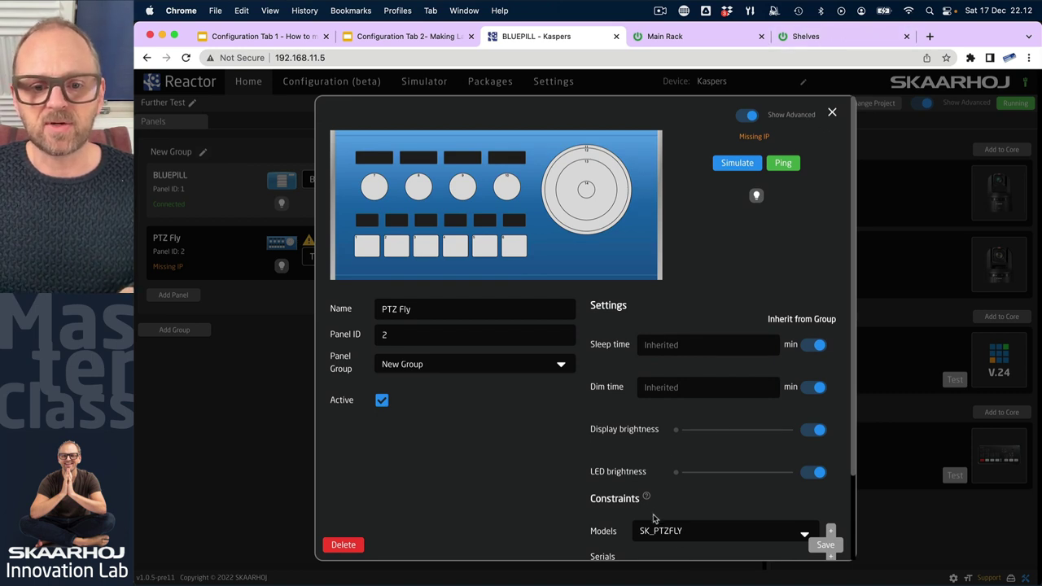
pyautogui.scroll(-3, 643, 512)
pyautogui.scroll(3, 529, 377)
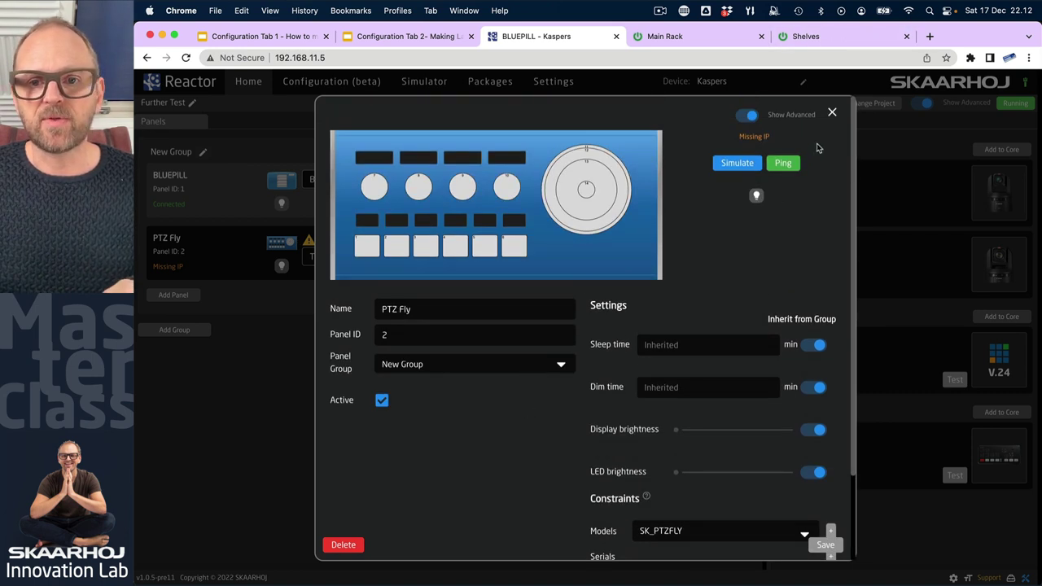
pyautogui.scroll(-3, 637, 348)
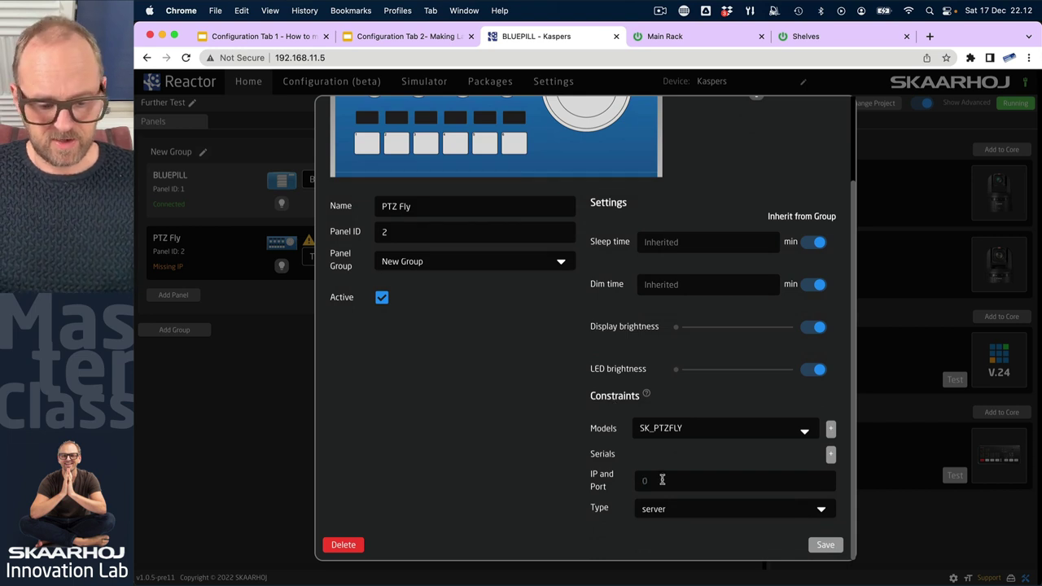
pyautogui.click(662, 479)
pyautogui.write('192.168.1')
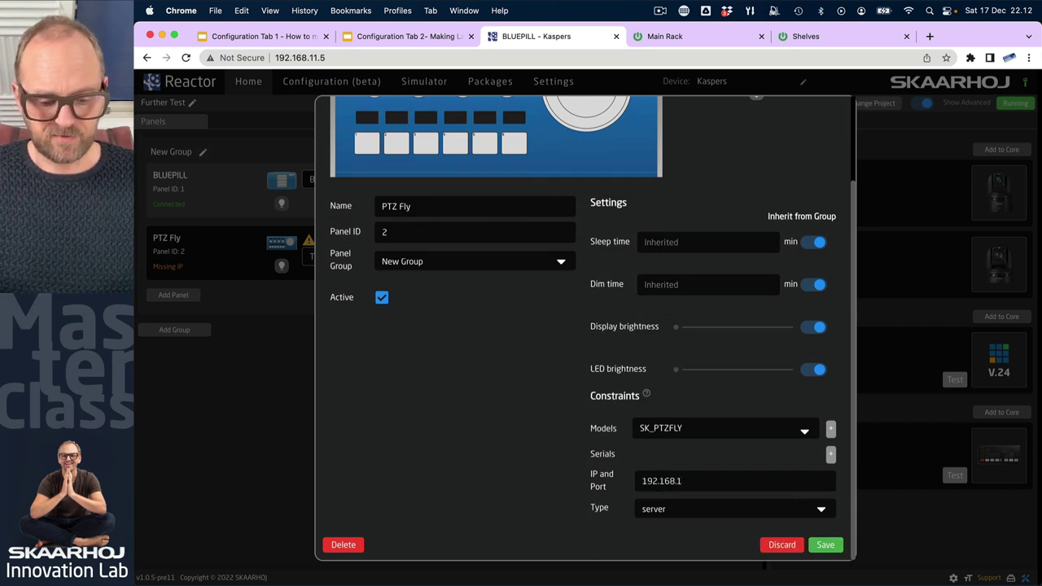
pyautogui.write('0.130')
pyautogui.press('Return')
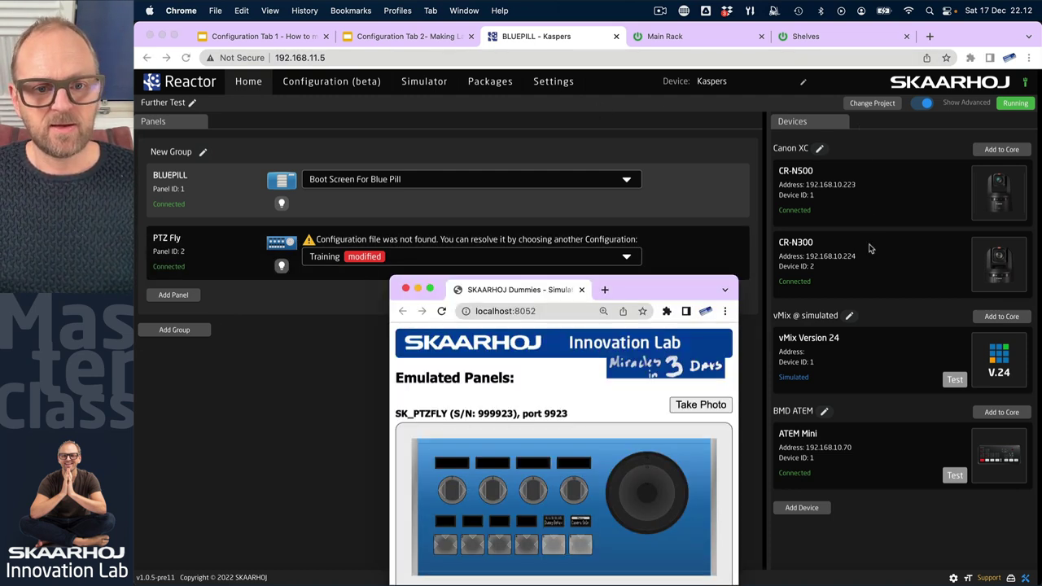
# Enlarge the emulator, test-press buttons 6 and 5, then open Reactor's configuration page
pyautogui.press('super+grave')
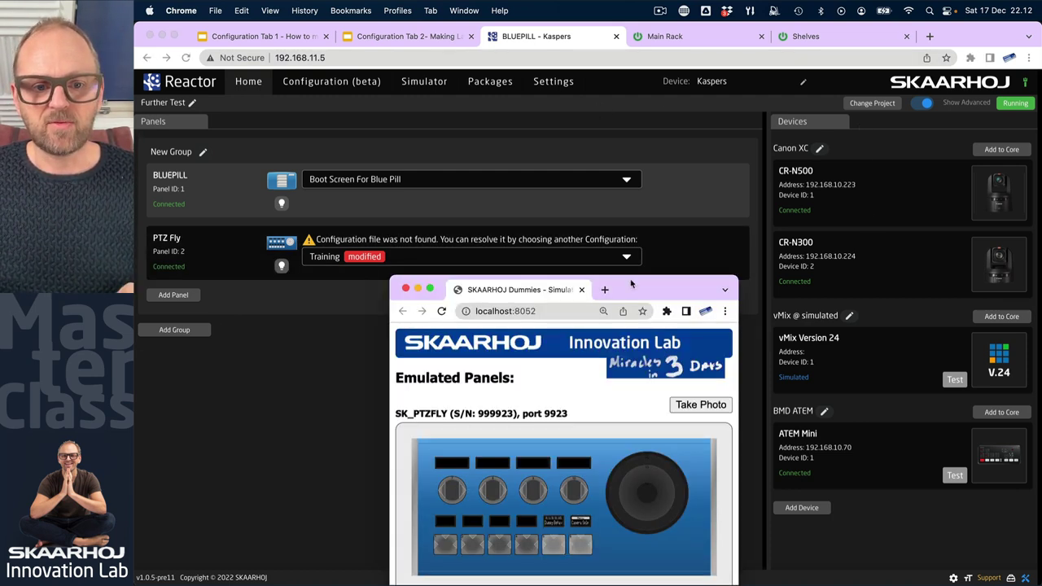
pyautogui.click(578, 547)
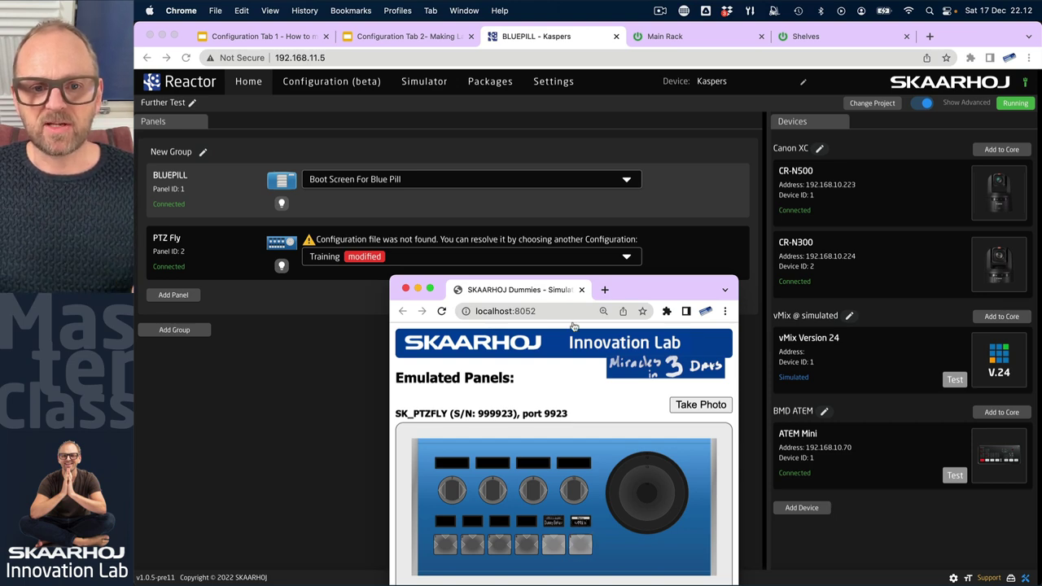
pyautogui.moveTo(737, 278); pyautogui.dragTo(1039, 26)
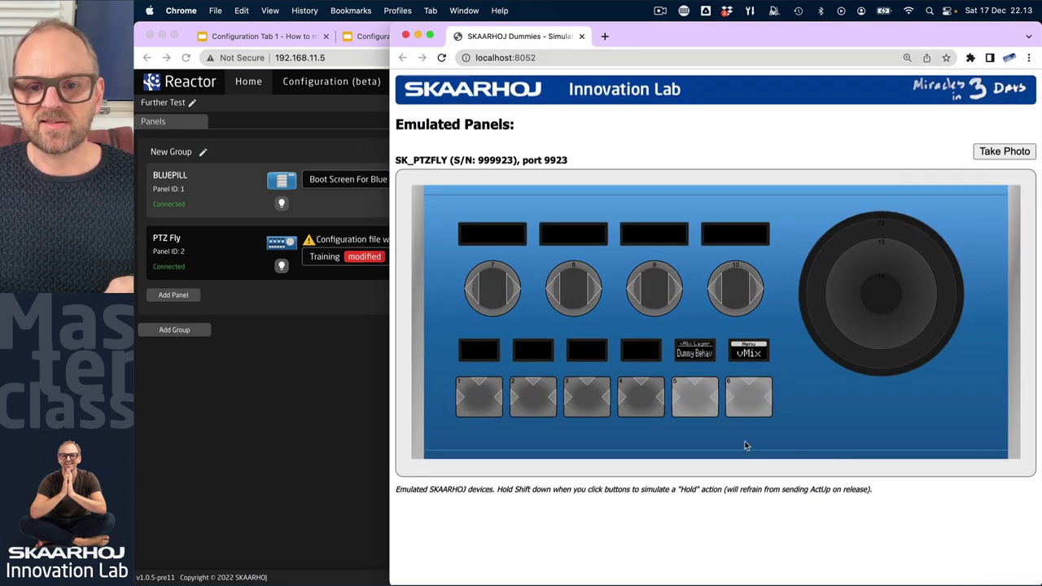
pyautogui.click(748, 407)
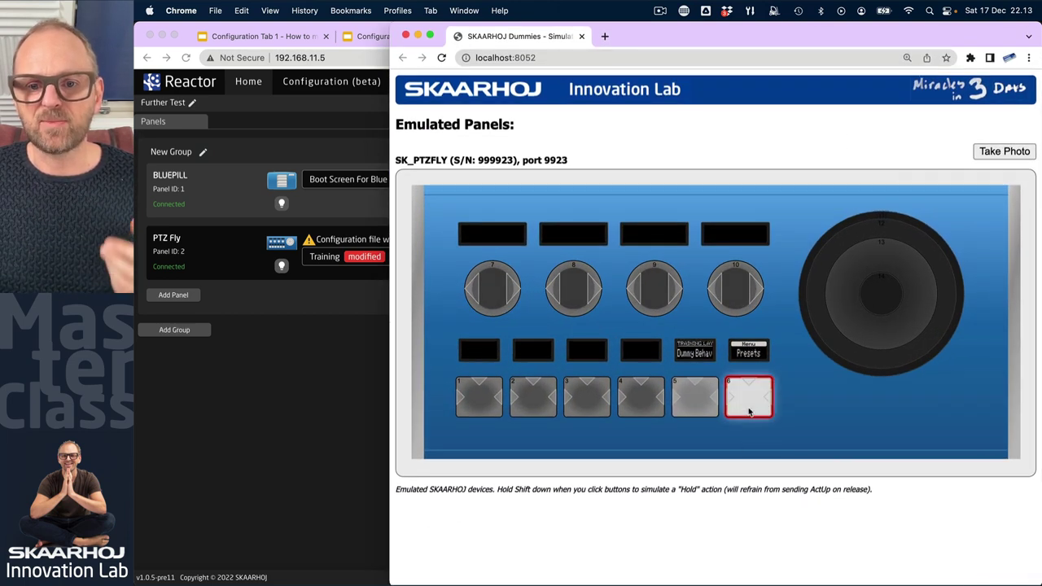
pyautogui.click(694, 397)
pyautogui.click(282, 35)
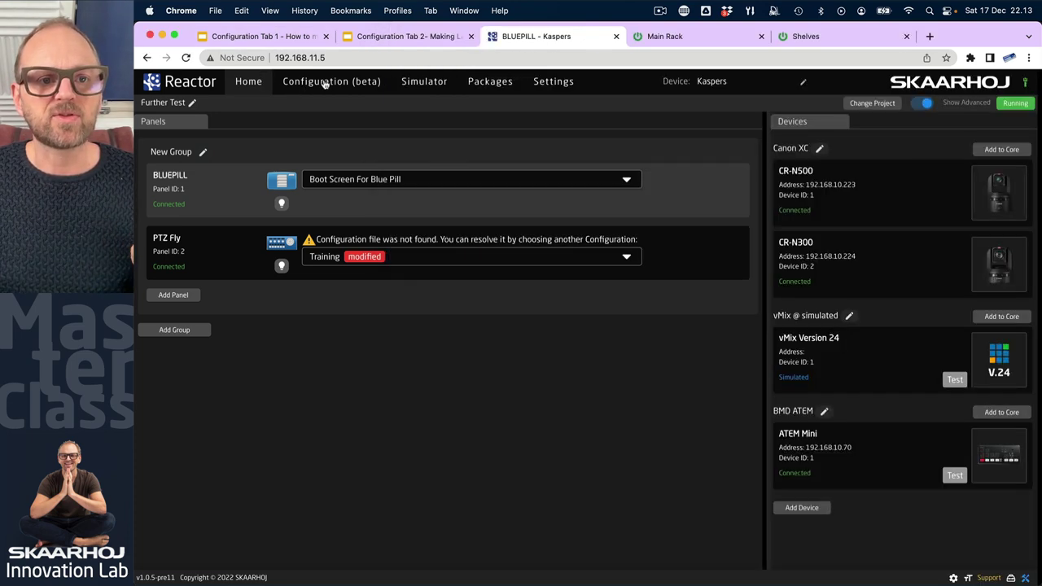
pyautogui.click(330, 81)
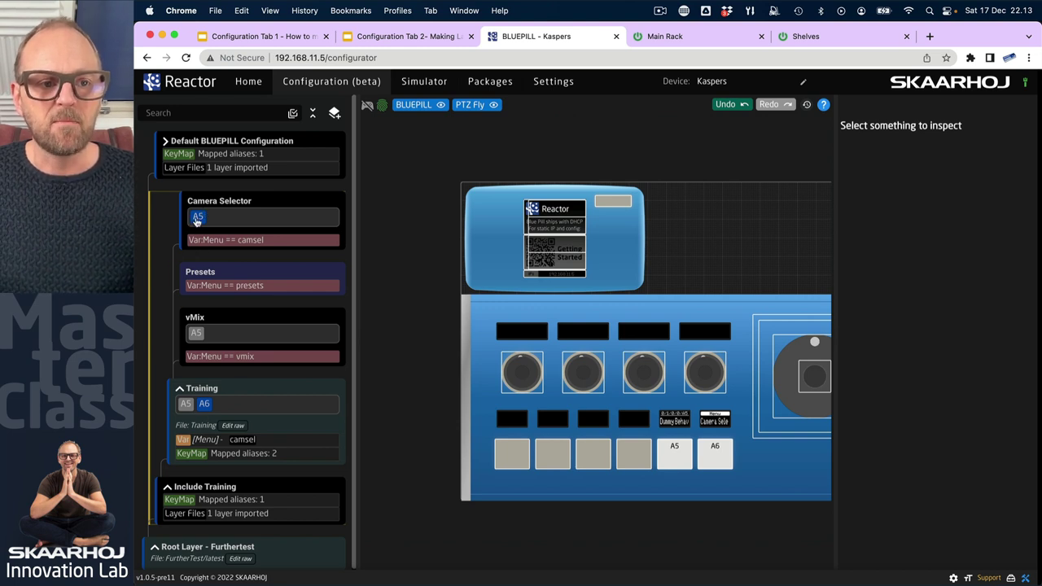
# With live monitoring on, cycle the Menu through vMix, Presets and camera selection, testing A5 each time
pyautogui.click(383, 109)
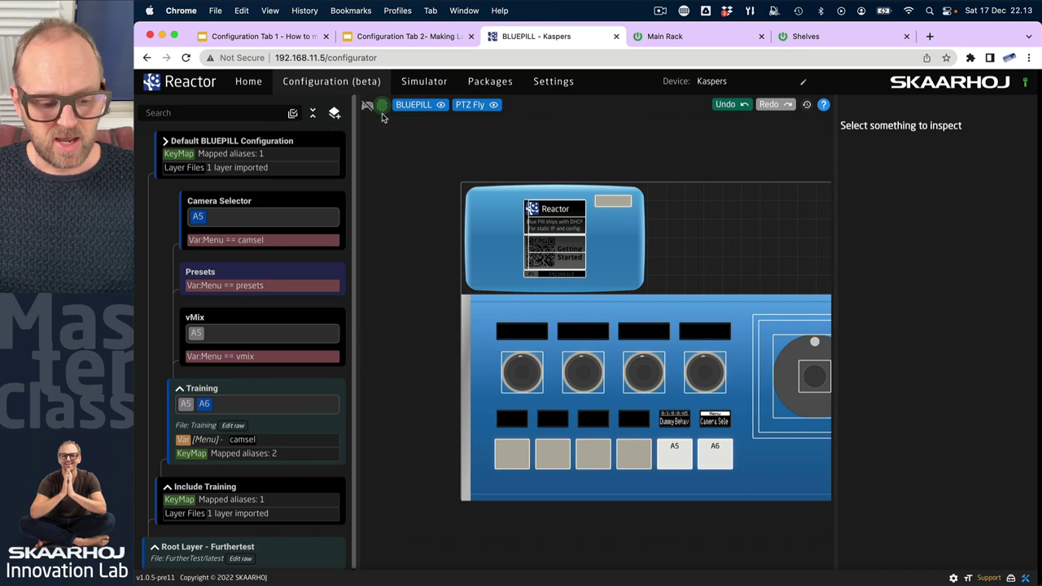
pyautogui.press('super+grave')
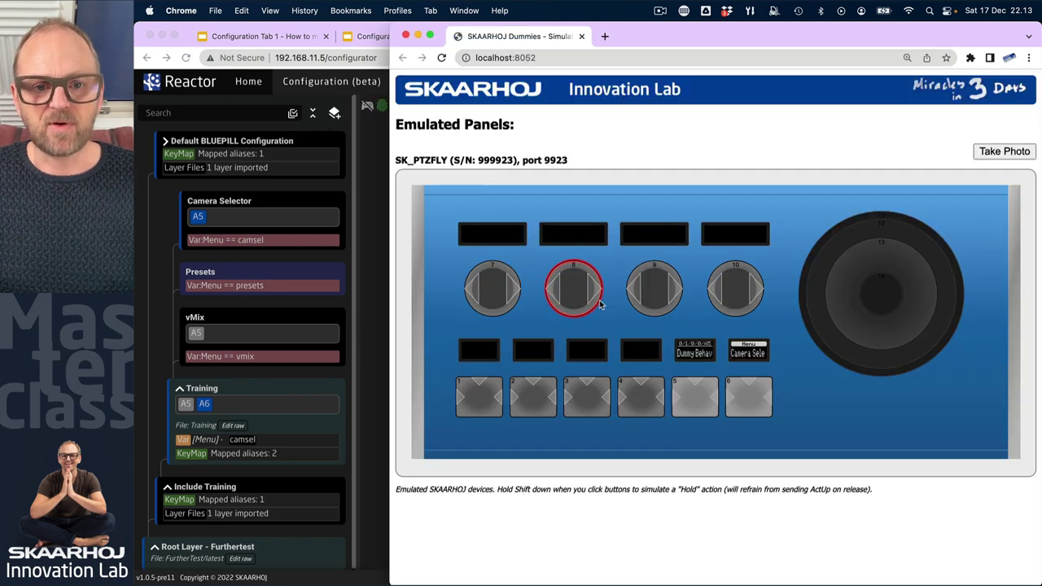
pyautogui.click(745, 409)
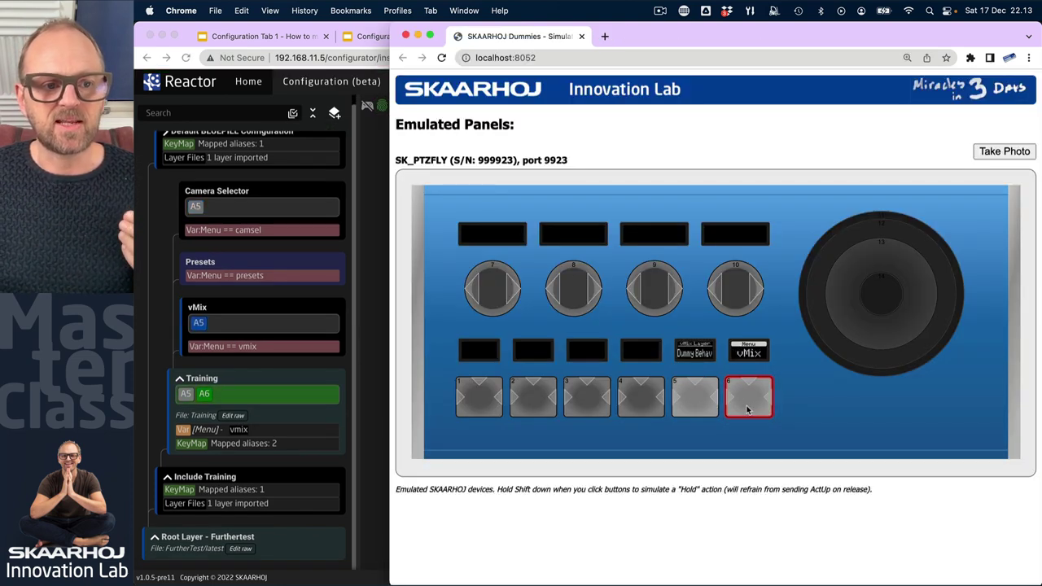
pyautogui.click(698, 407)
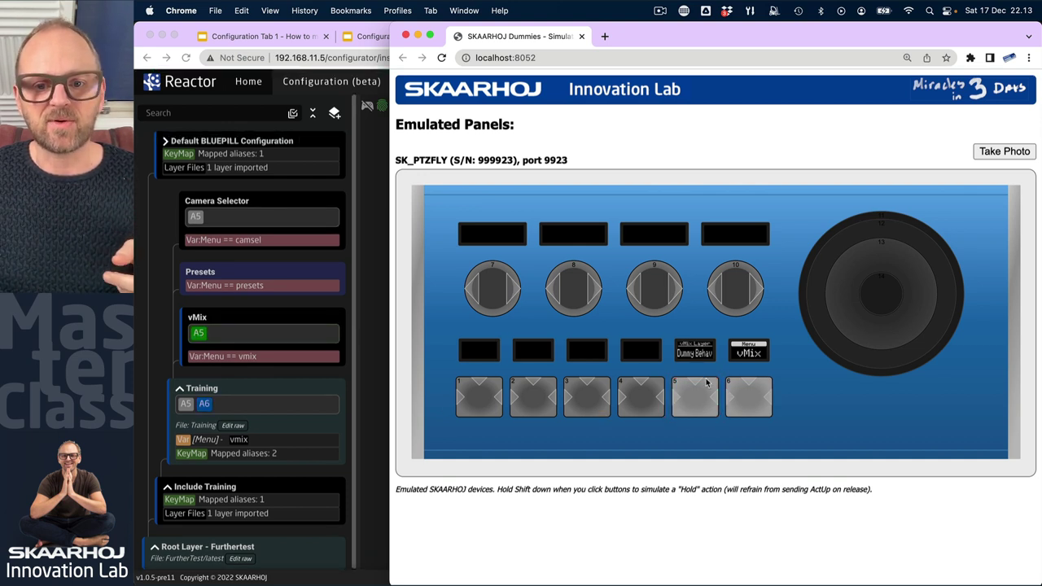
pyautogui.click(746, 398)
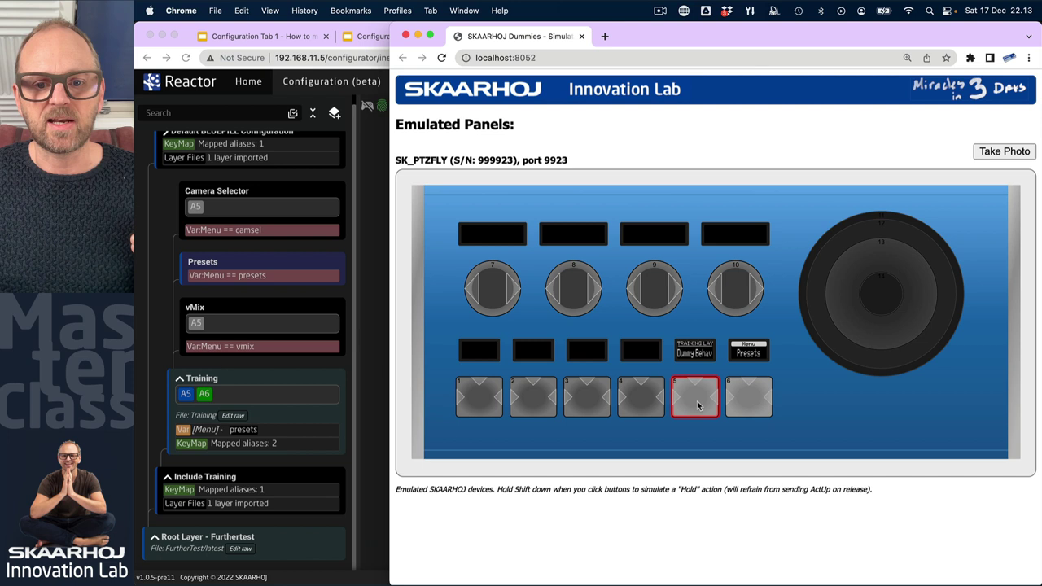
pyautogui.click(696, 404)
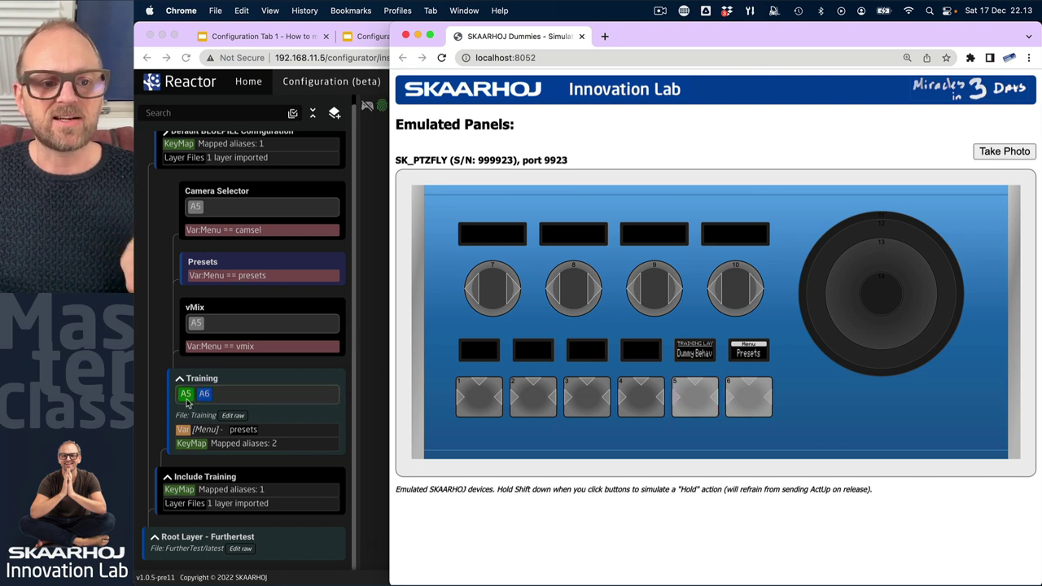
pyautogui.click(757, 407)
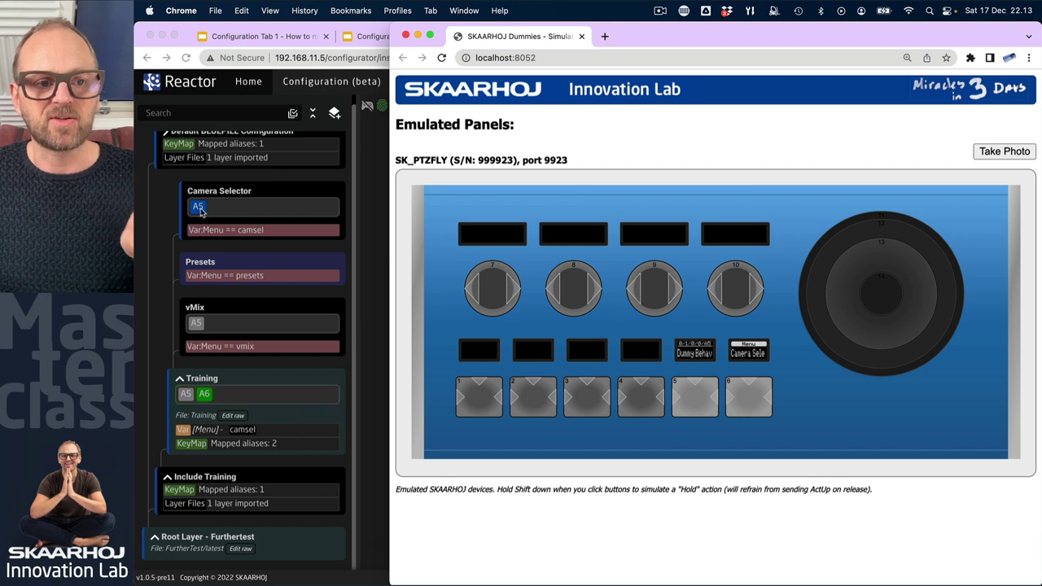
pyautogui.click(682, 405)
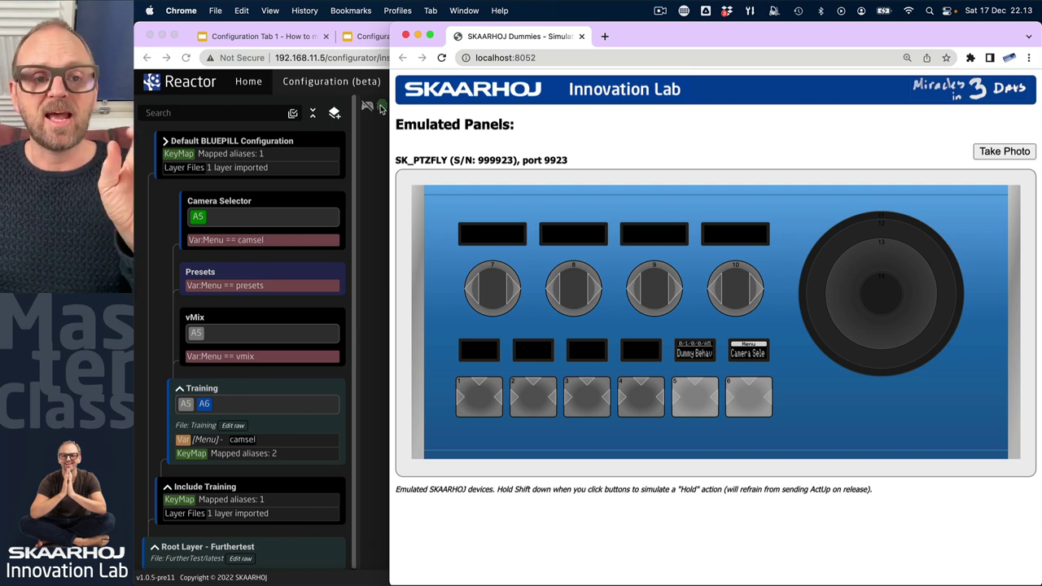
pyautogui.click(358, 188)
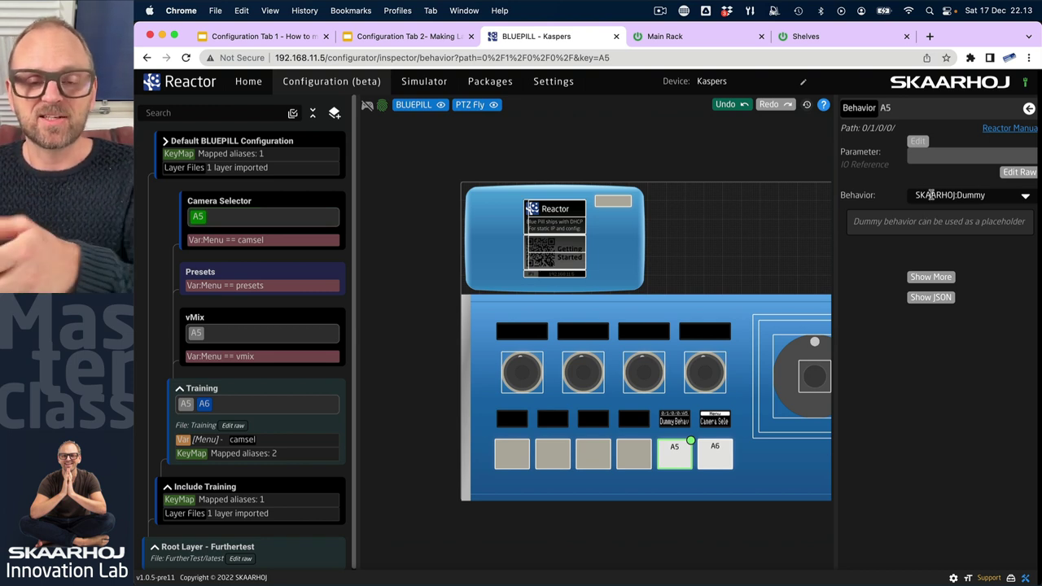
# Delete A5 from Camera Selector, vMix and Training, confirming each deletion, leaving only A6 in Training
pyautogui.rightClick(200, 219)
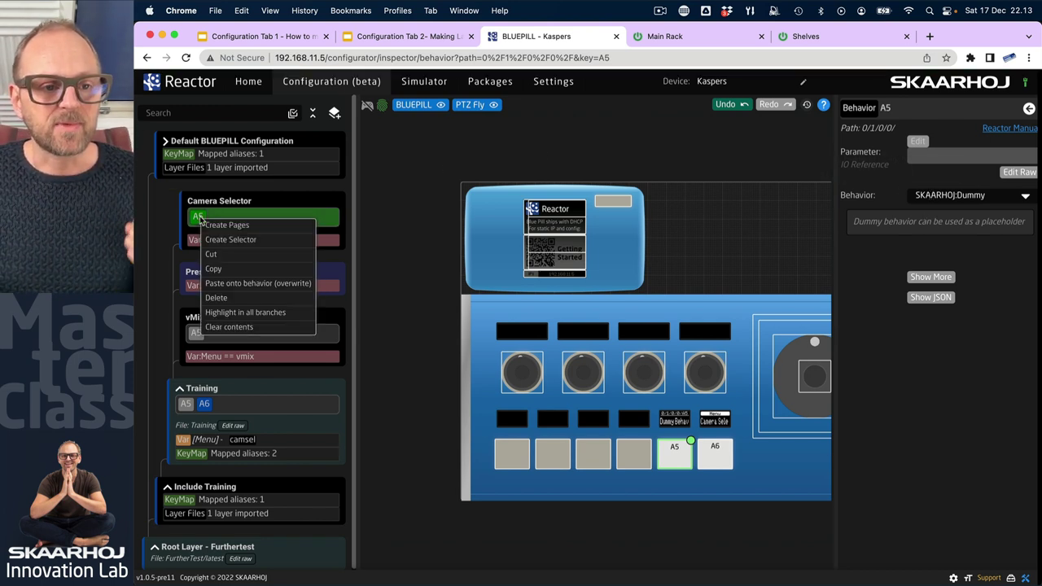
pyautogui.click(223, 300)
pyautogui.click(650, 358)
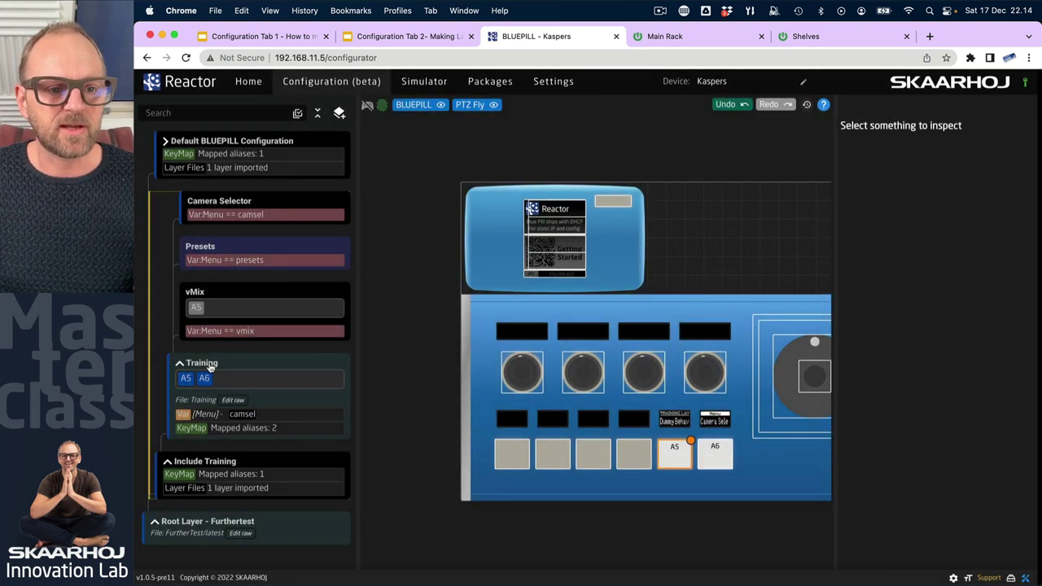
pyautogui.rightClick(197, 308)
pyautogui.click(244, 389)
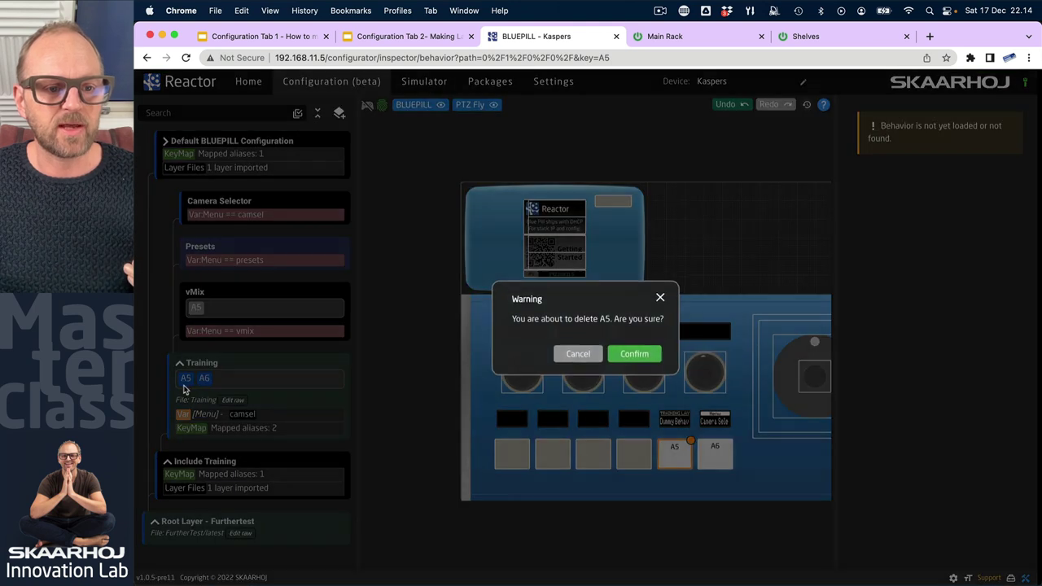
pyautogui.click(638, 356)
pyautogui.rightClick(188, 353)
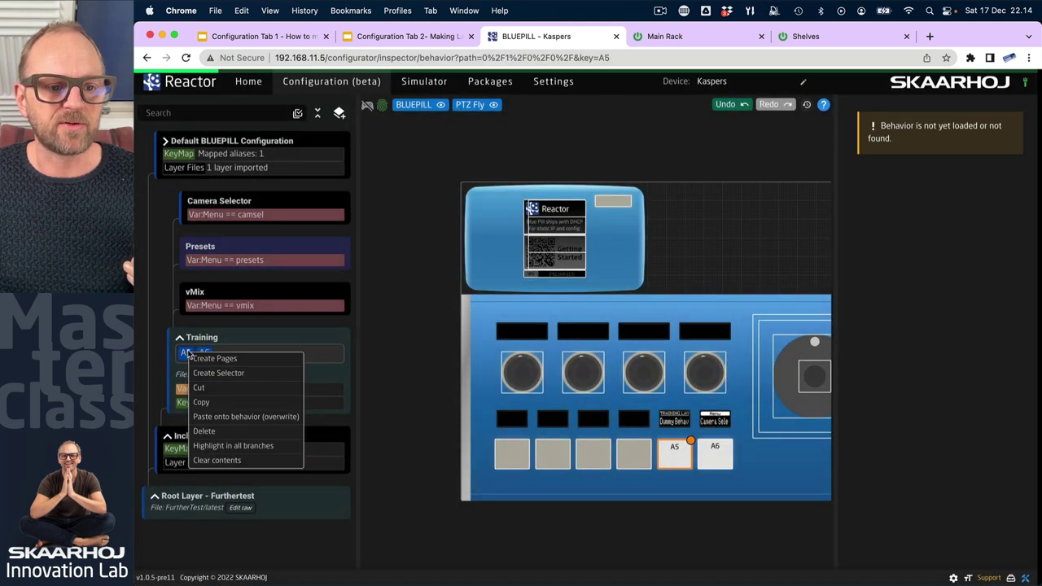
pyautogui.click(220, 431)
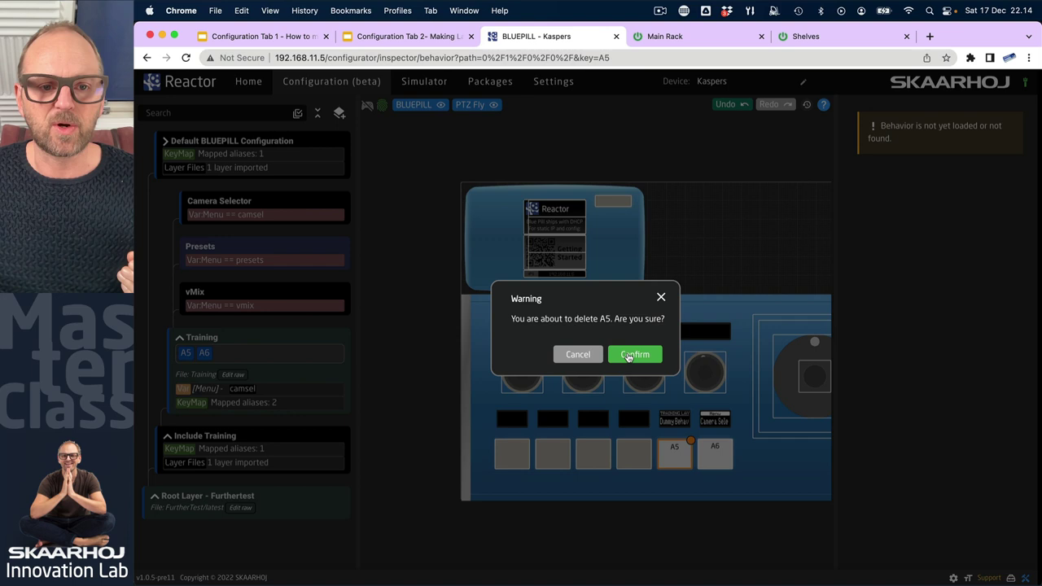
pyautogui.click(628, 357)
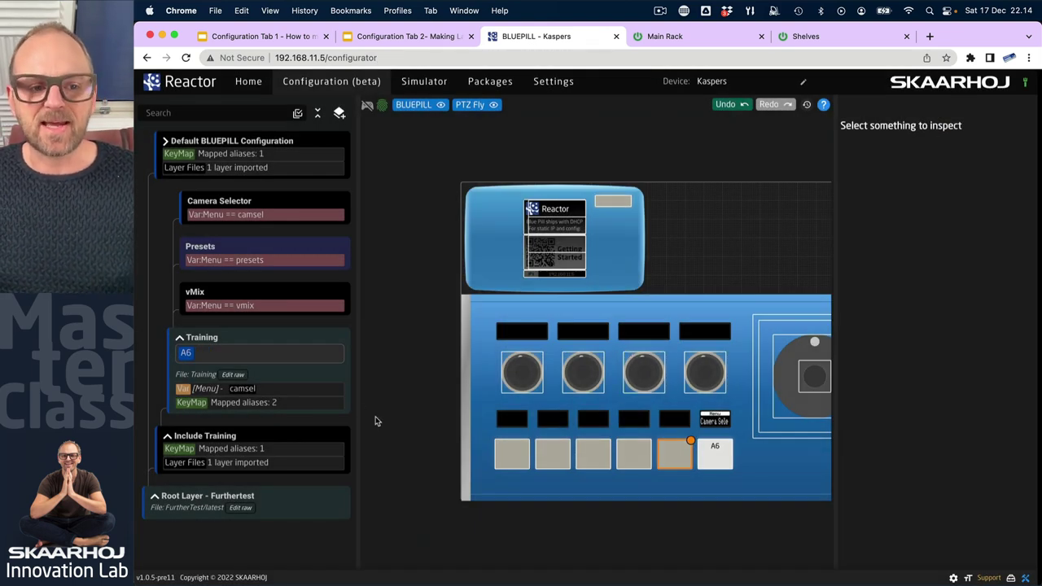
# Marquee-select the five left bottom-row keys and create behaviours A1–A5 in the Presets layer
pyautogui.click(259, 295)
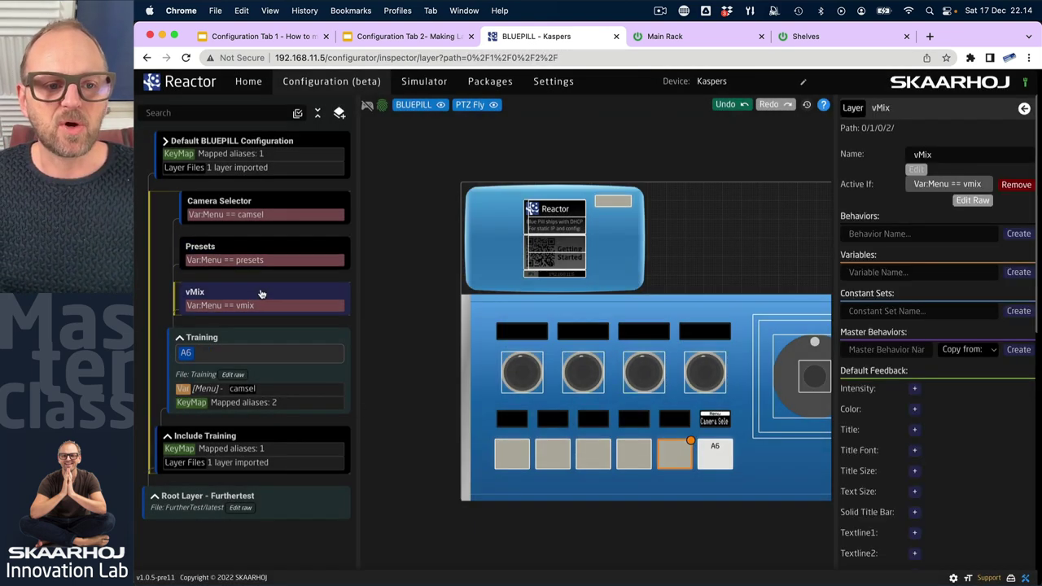
pyautogui.click(254, 243)
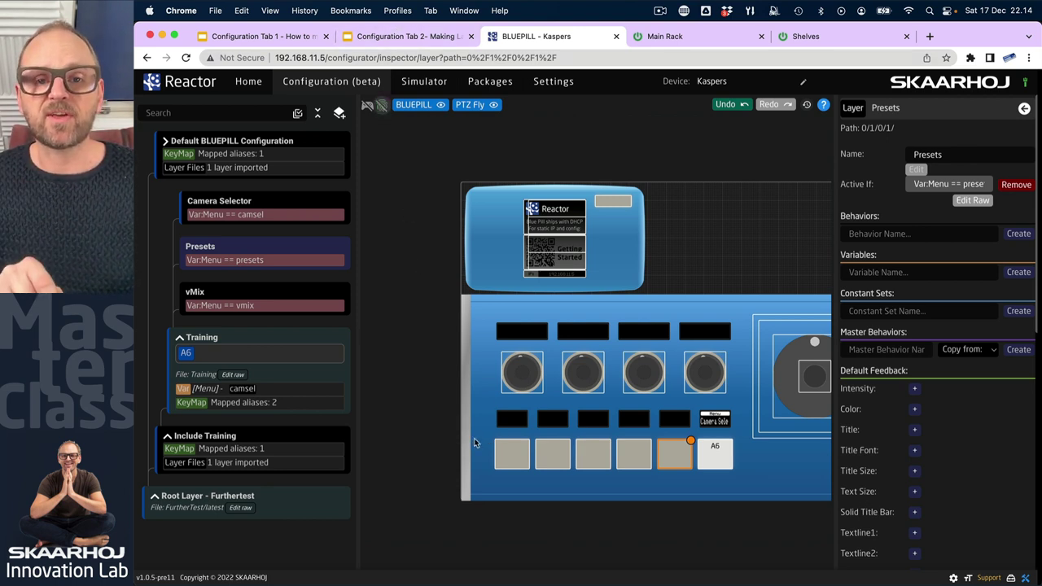
pyautogui.moveTo(487, 437); pyautogui.dragTo(681, 491)
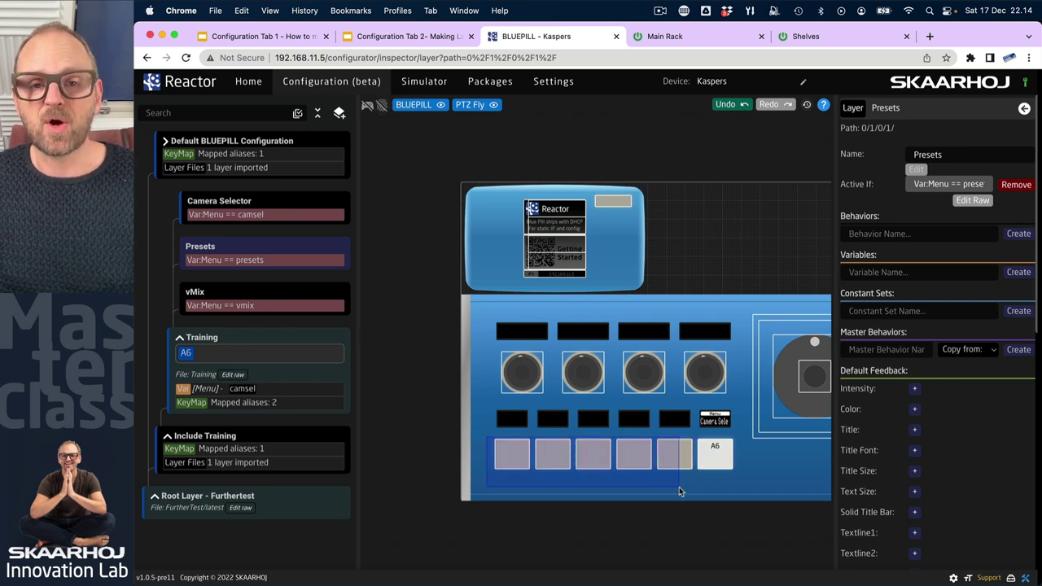
pyautogui.moveTo(680, 490); pyautogui.dragTo(680, 491)
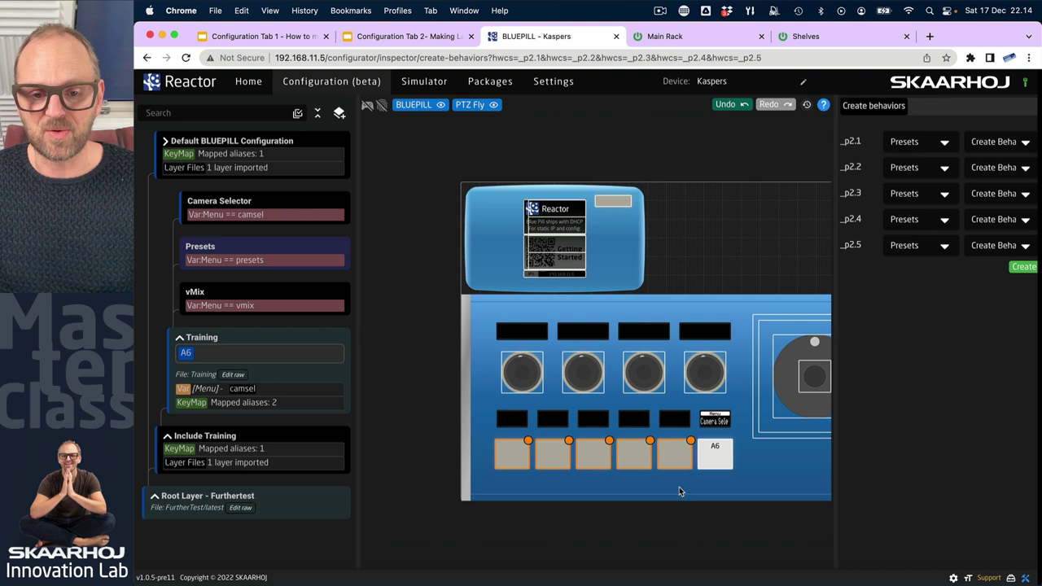
pyautogui.click(943, 141)
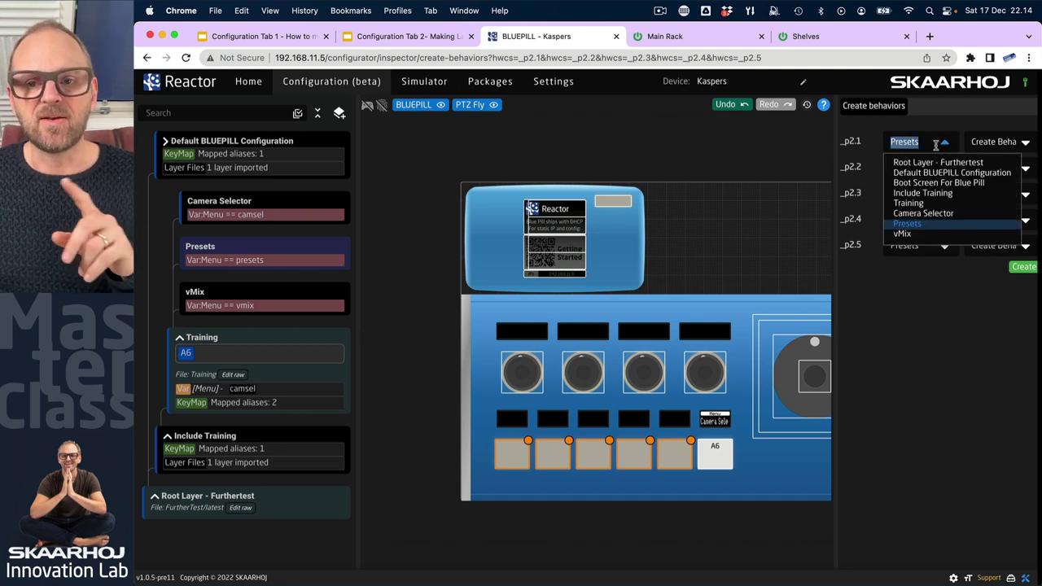
pyautogui.click(400, 226)
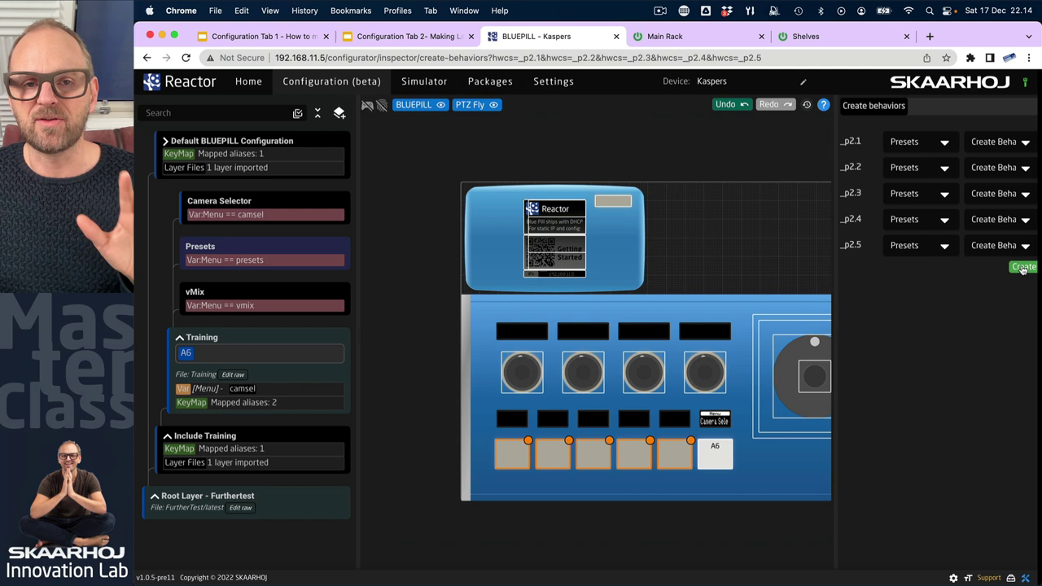
pyautogui.click(1023, 267)
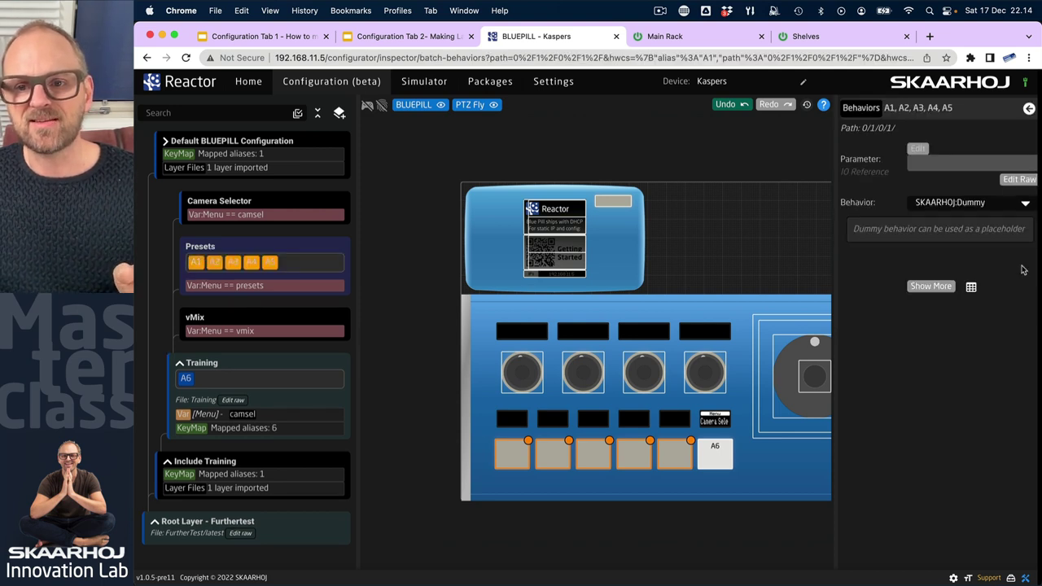
# Select behaviour A1 on its own in the Presets layer
pyautogui.click(296, 253)
pyautogui.click(196, 264)
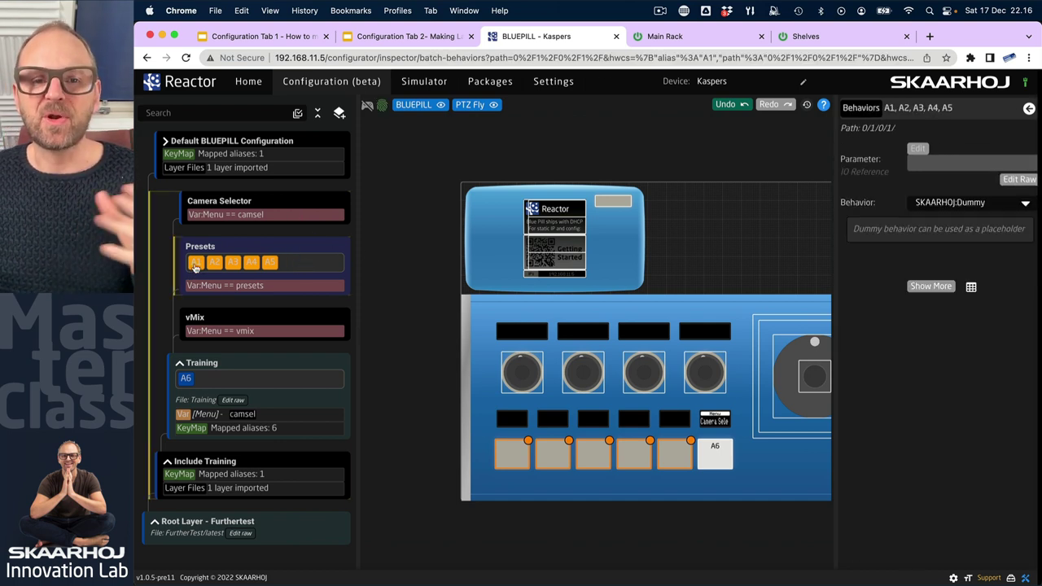
pyautogui.click(196, 264)
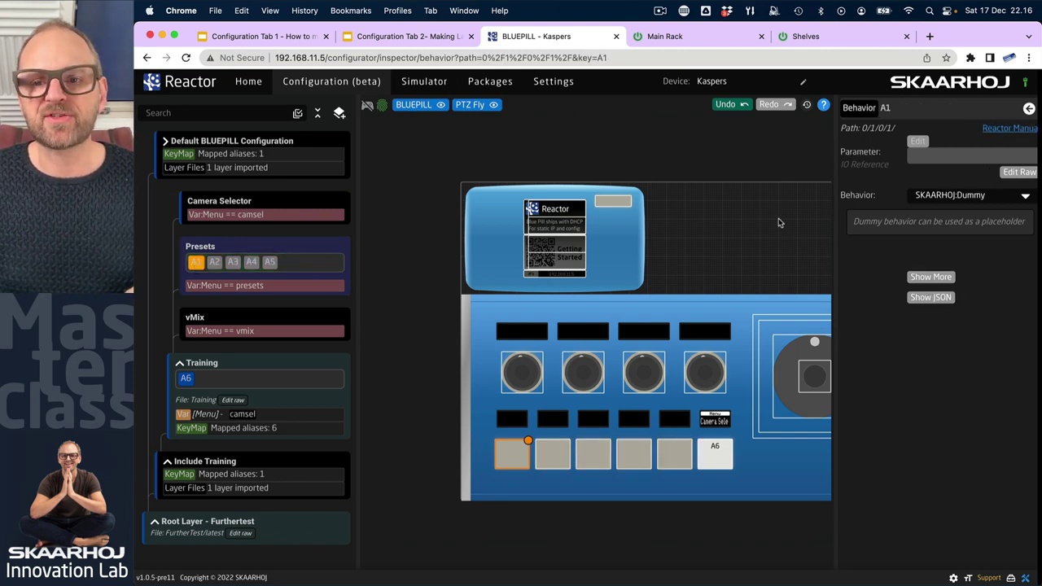
# Set A1 to the CR-N500 recallPreset parameter with preset 1 and submit
pyautogui.click(919, 142)
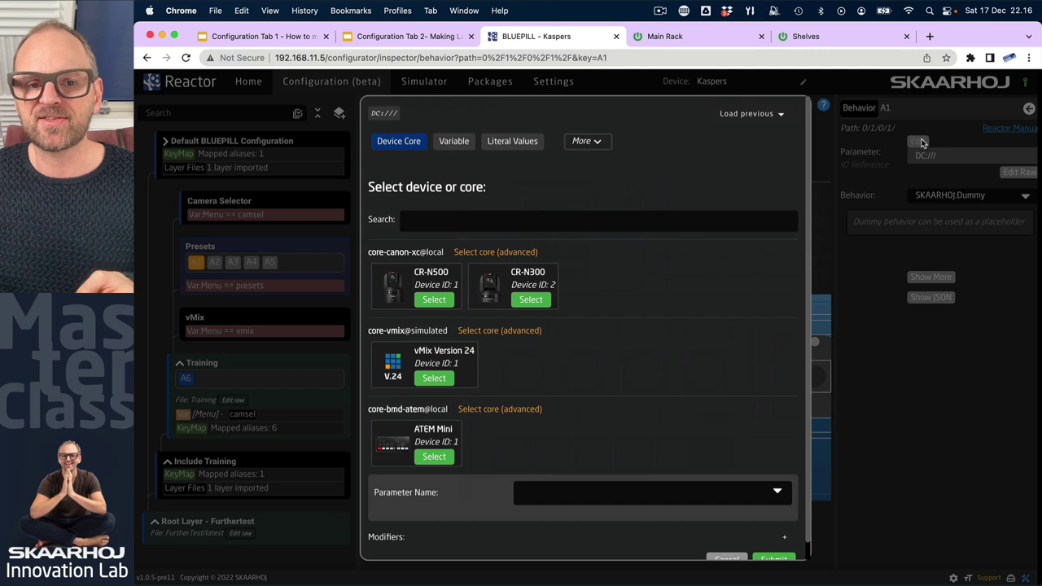
pyautogui.click(436, 300)
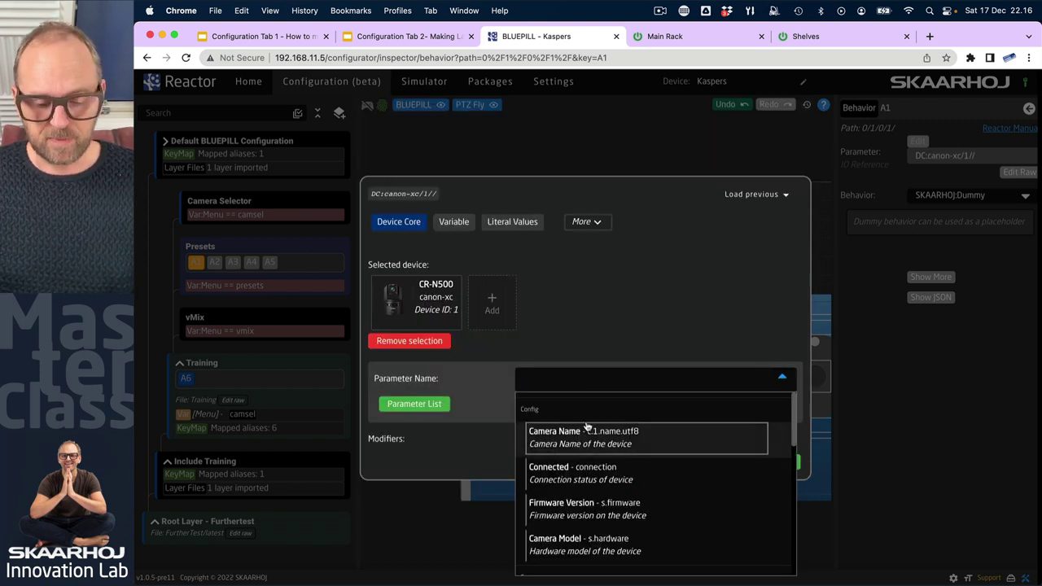
pyautogui.write('preset')
pyautogui.scroll(-10, 697, 545)
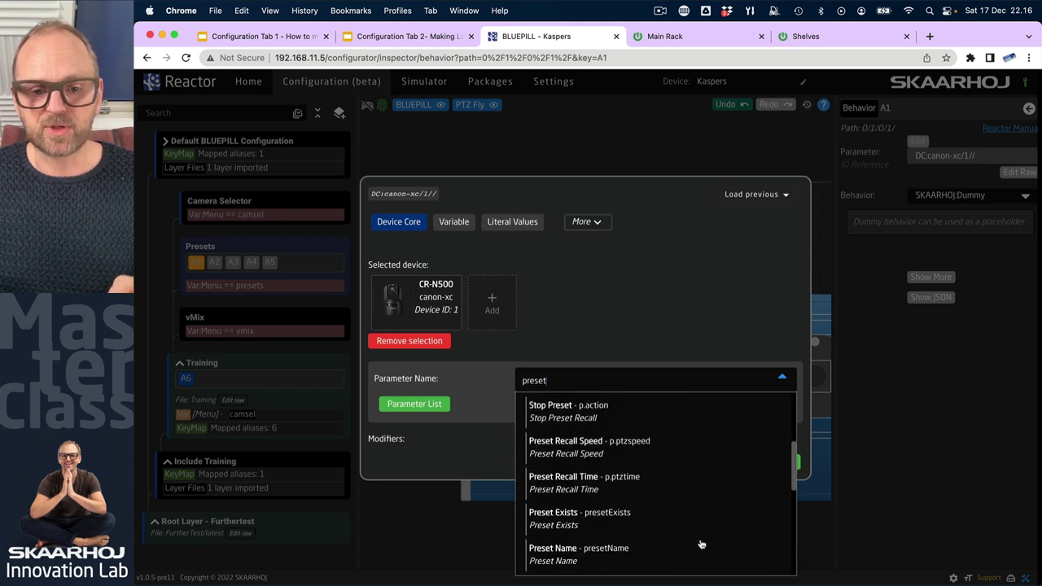
pyautogui.scroll(-3, 700, 544)
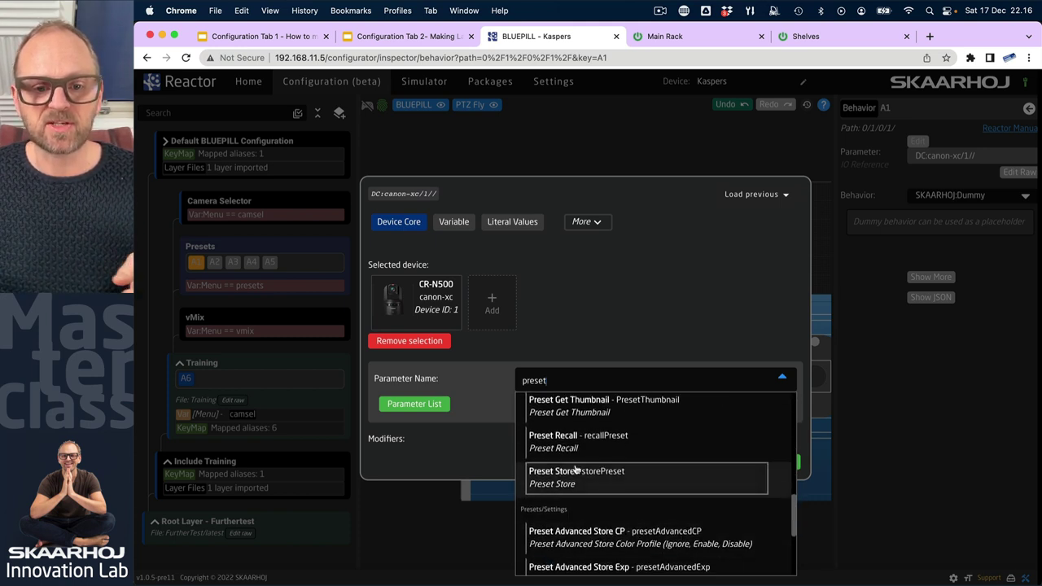
pyautogui.click(568, 441)
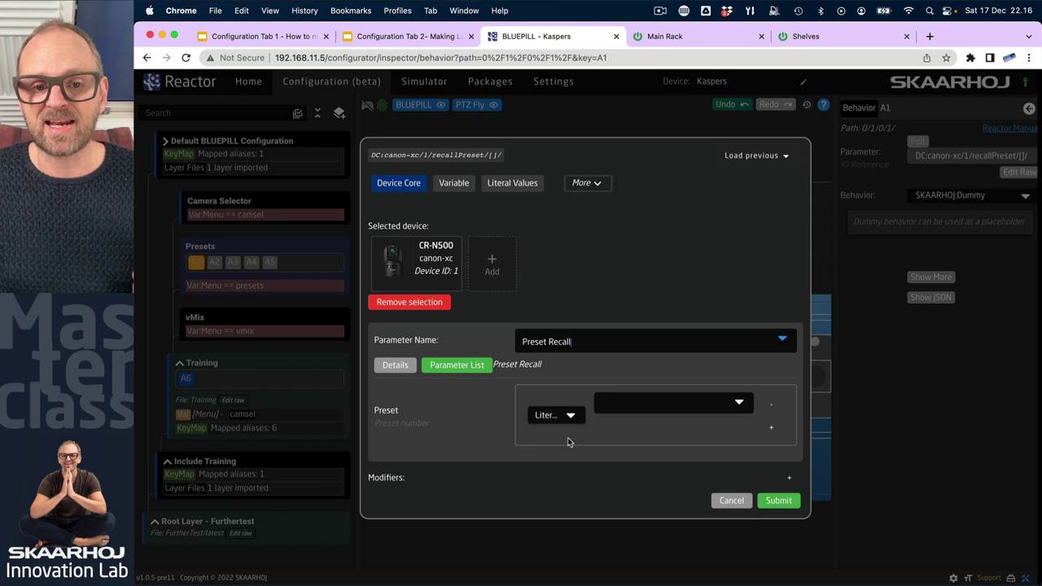
pyautogui.click(658, 404)
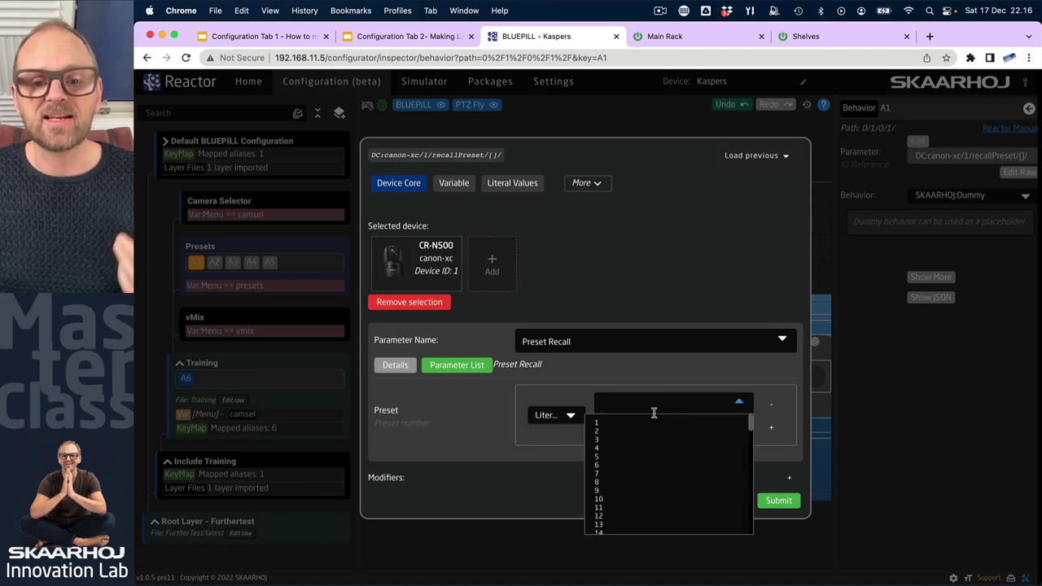
pyautogui.click(601, 425)
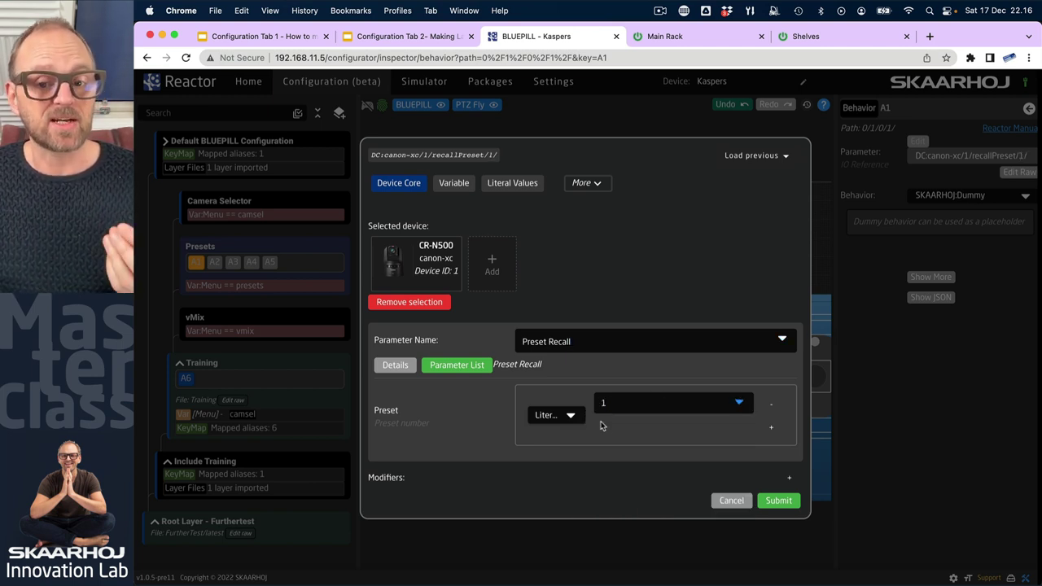
pyautogui.click(777, 501)
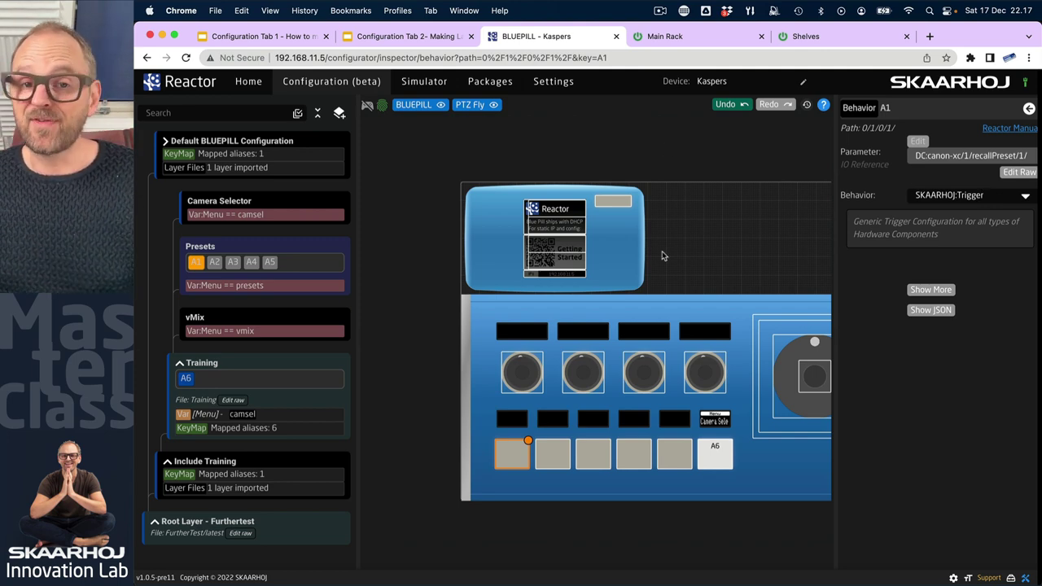
# Press emulated button 6 twice so the Menu reaches presets and key 1 shows Recall/Pres
pyautogui.press('super+grave')
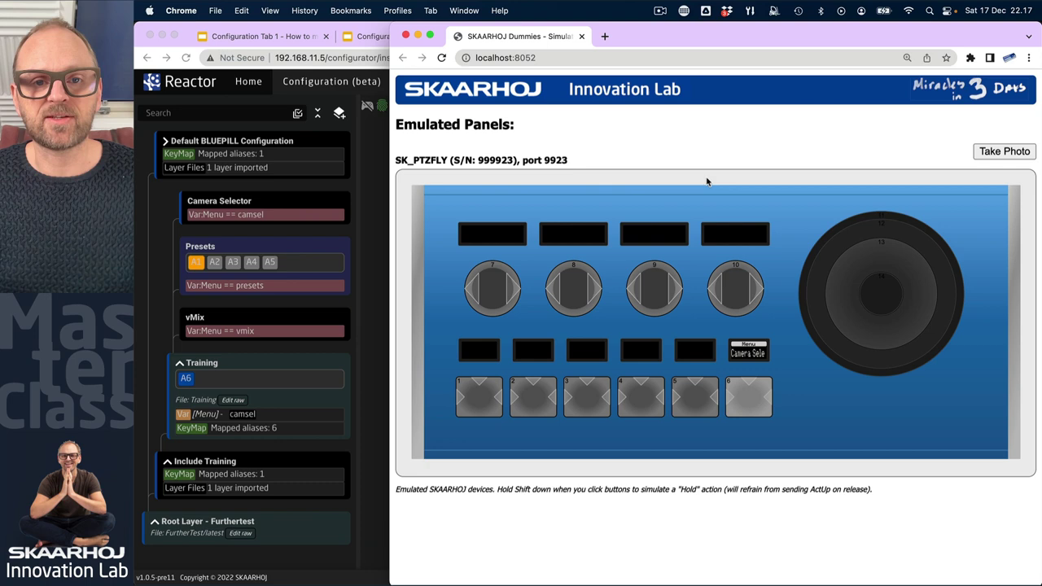
pyautogui.moveTo(1032, 26); pyautogui.dragTo(869, 183)
pyautogui.click(651, 511)
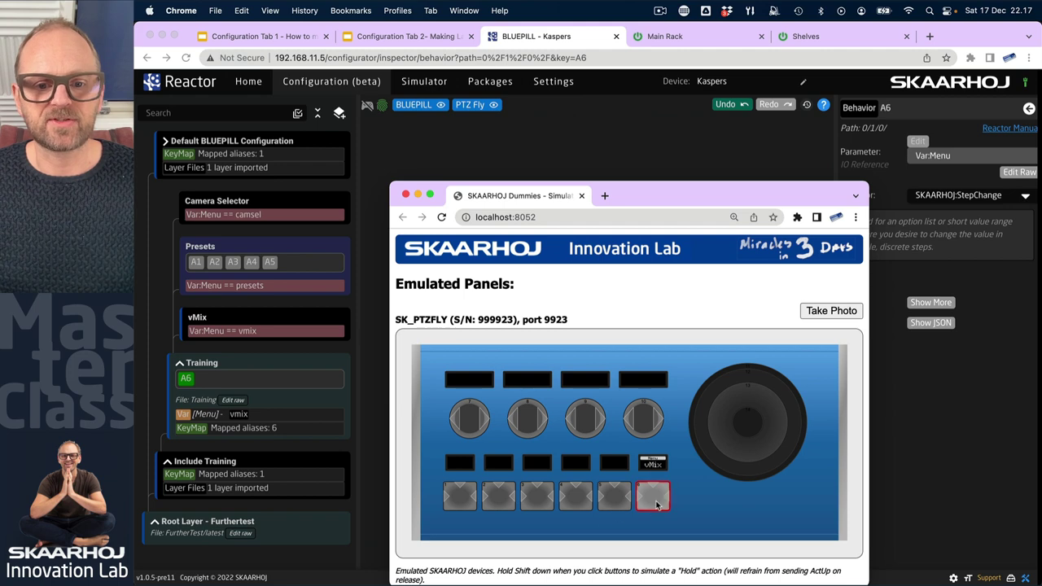
pyautogui.click(651, 495)
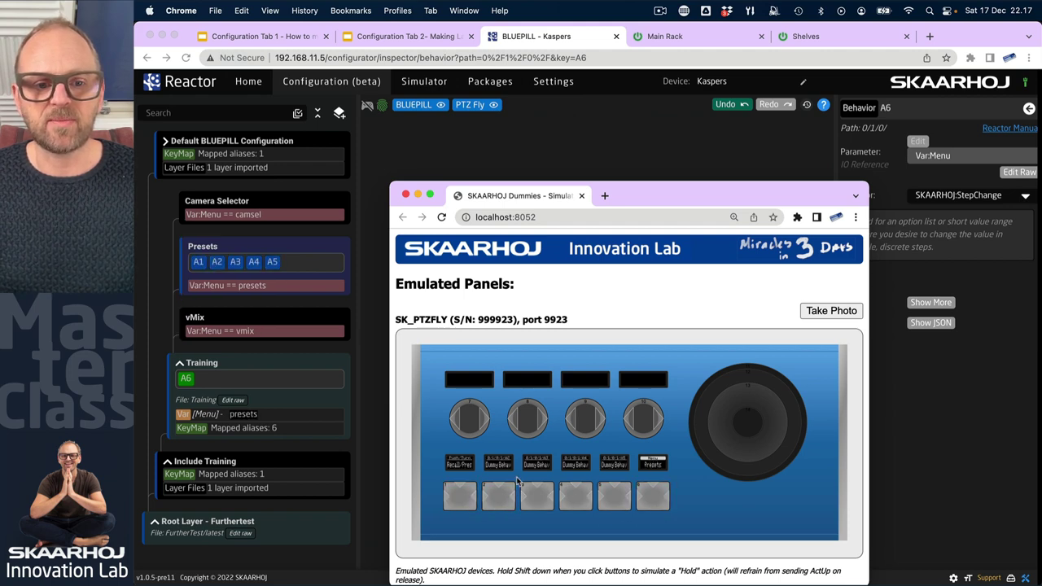
pyautogui.doubleClick(862, 185)
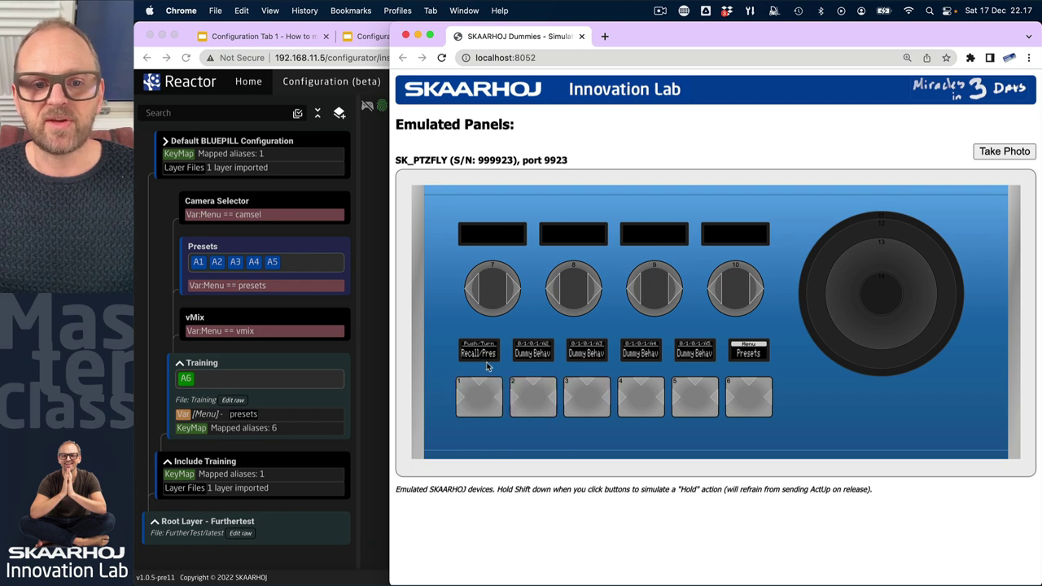
pyautogui.scroll(5, 486, 366)
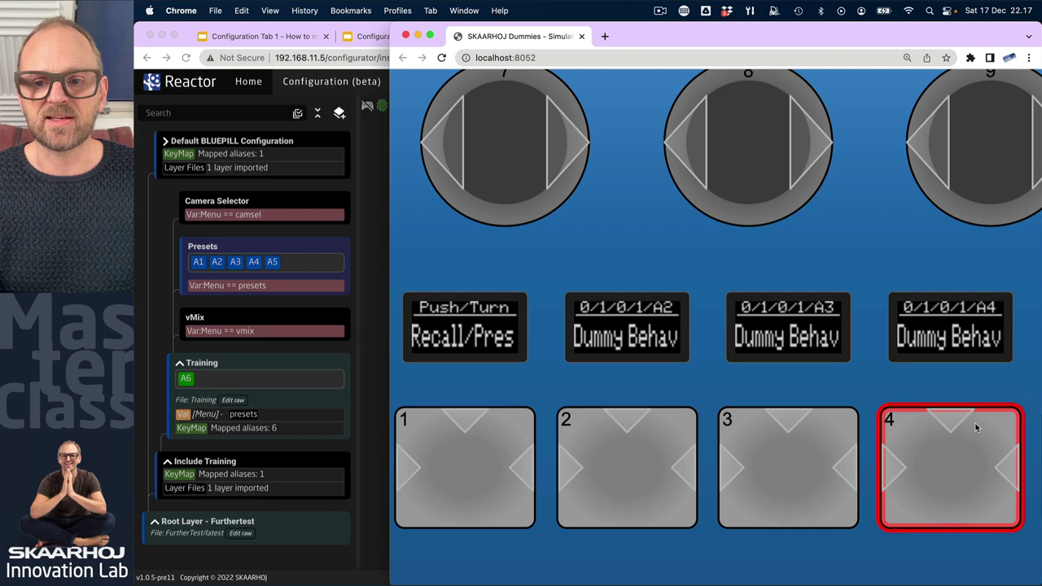
pyautogui.scroll(-5, 761, 376)
pyautogui.scroll(-3, 760, 376)
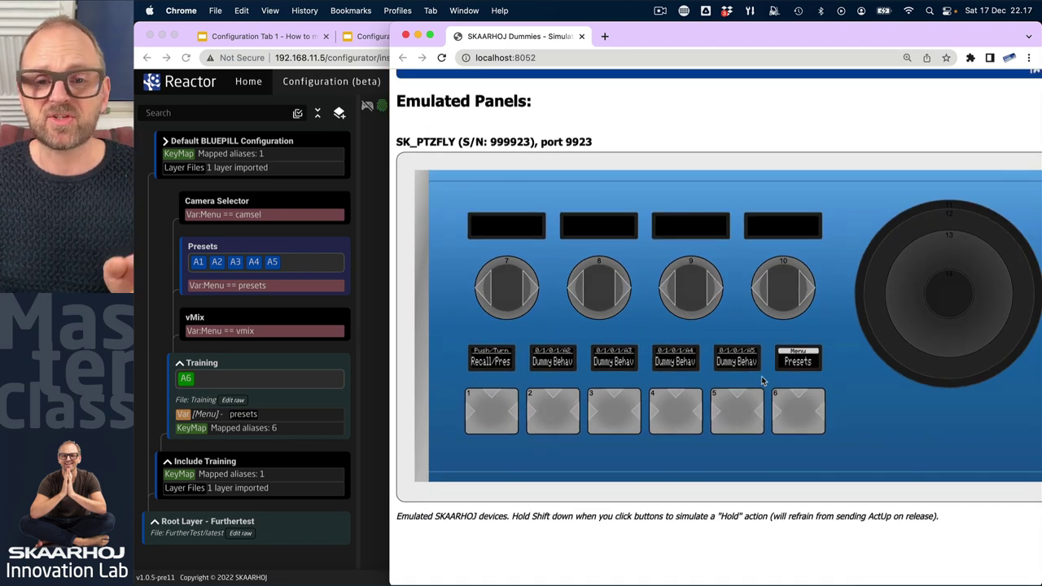
pyautogui.moveTo(668, 31); pyautogui.dragTo(607, 143)
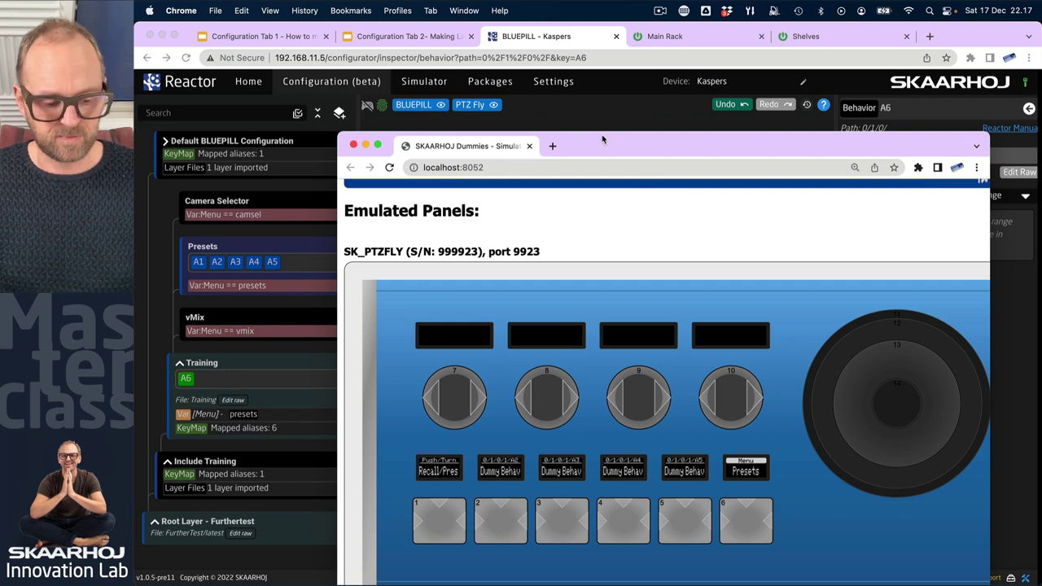
pyautogui.press('super+grave')
# Press emulated panel key 1 and watch the CR-N500 live image move to preset 1
pyautogui.press('super+grave')
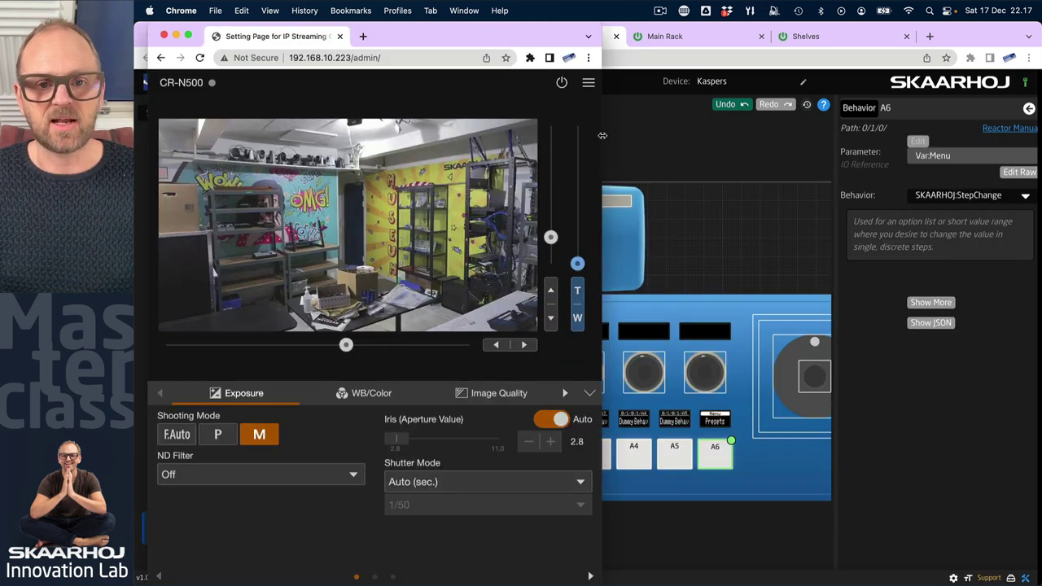
pyautogui.press('super+grave')
pyautogui.press('super+grave')
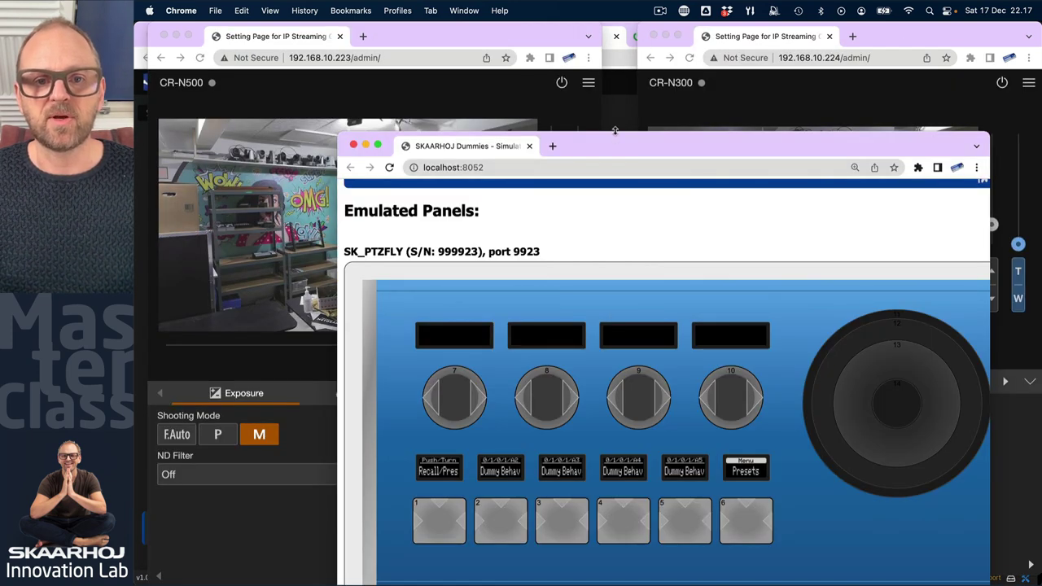
pyautogui.moveTo(614, 130); pyautogui.dragTo(609, 194)
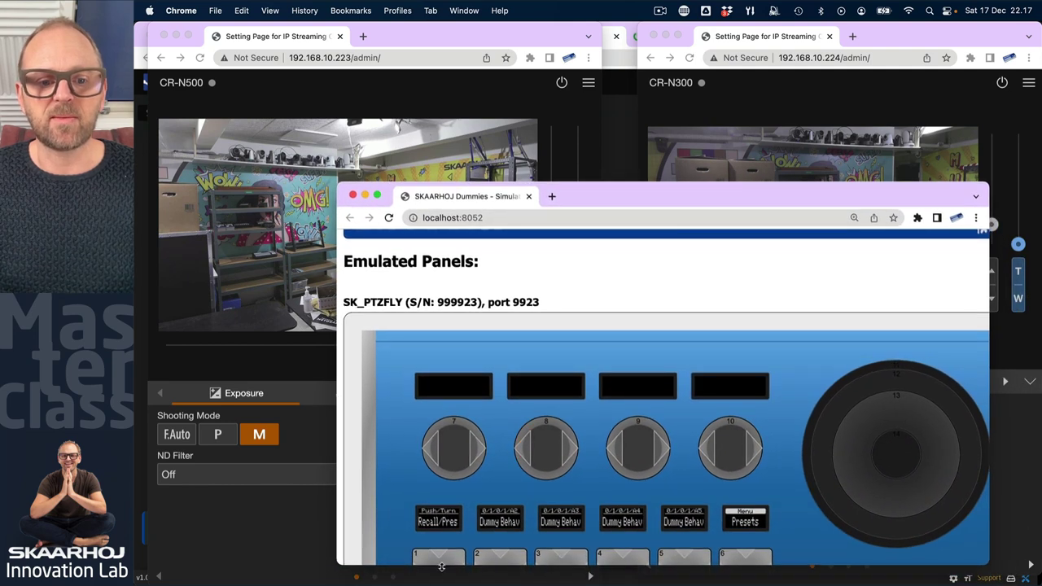
pyautogui.moveTo(447, 567); pyautogui.dragTo(445, 583)
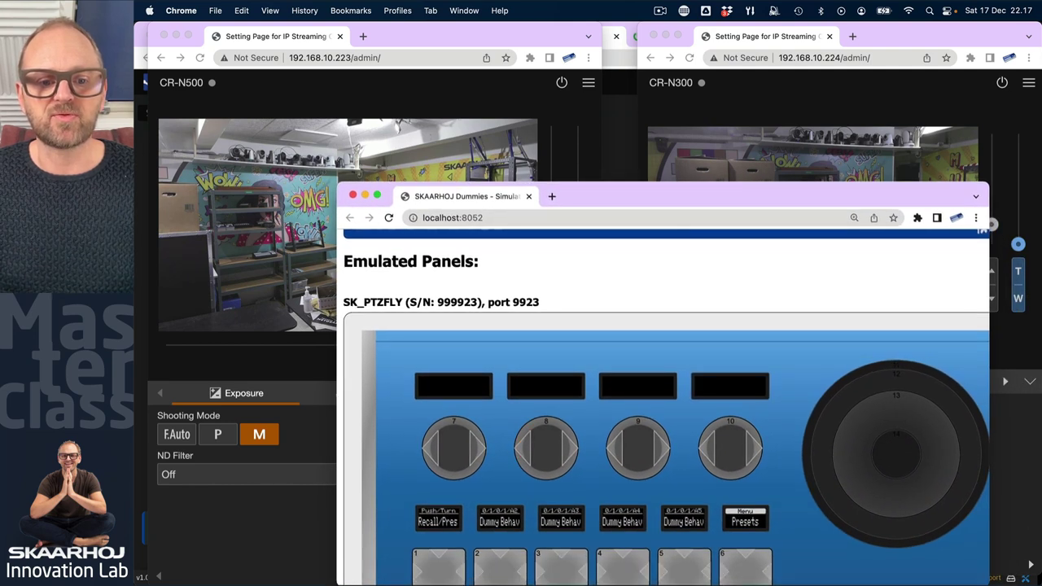
pyautogui.click(444, 570)
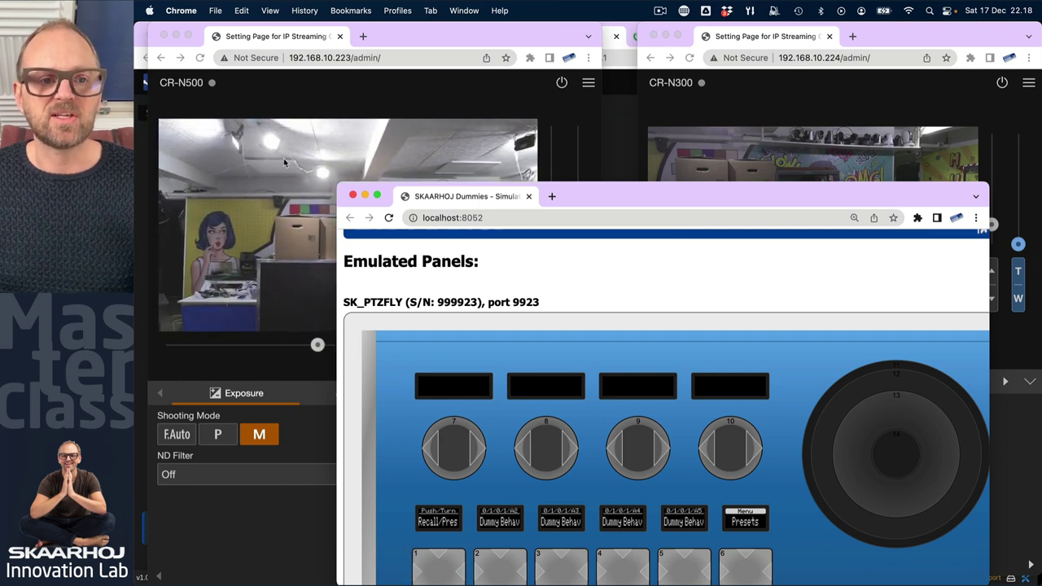
pyautogui.click(384, 101)
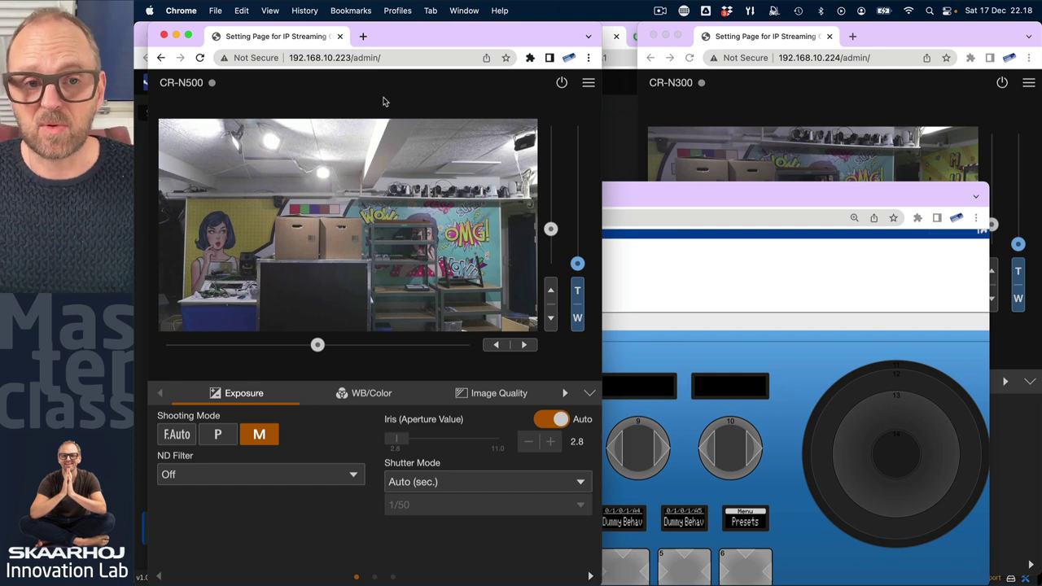
# Give keys A2–A5 the CR-N500 Preset Recall parameter with preset 2
pyautogui.click(609, 37)
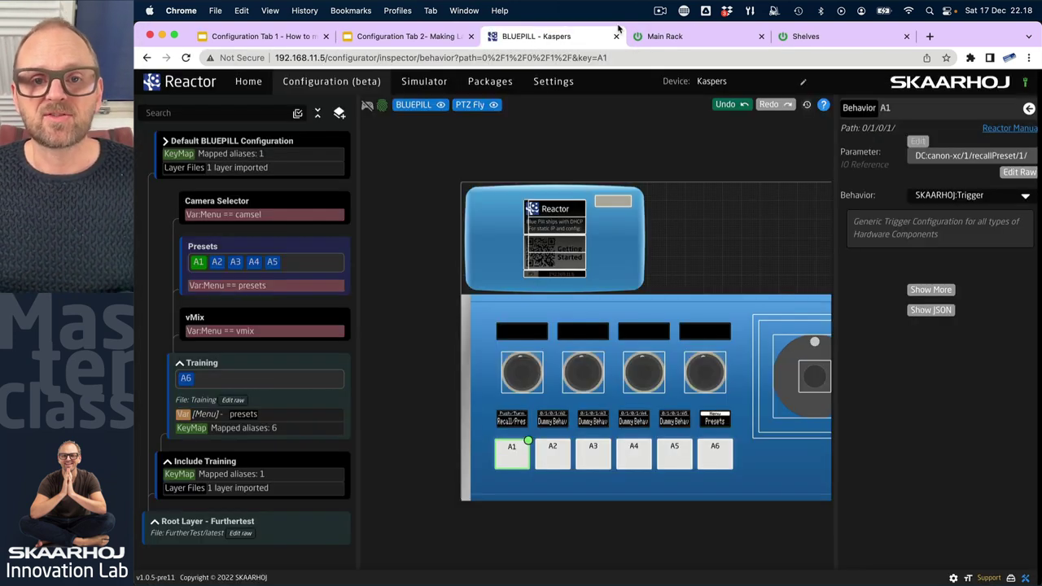
pyautogui.click(559, 458)
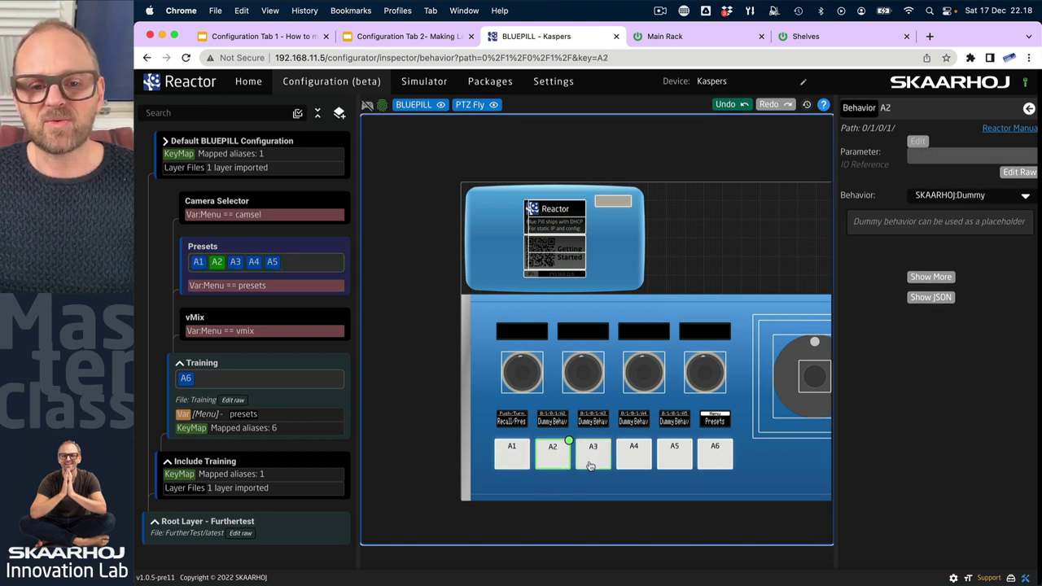
pyautogui.click(593, 458)
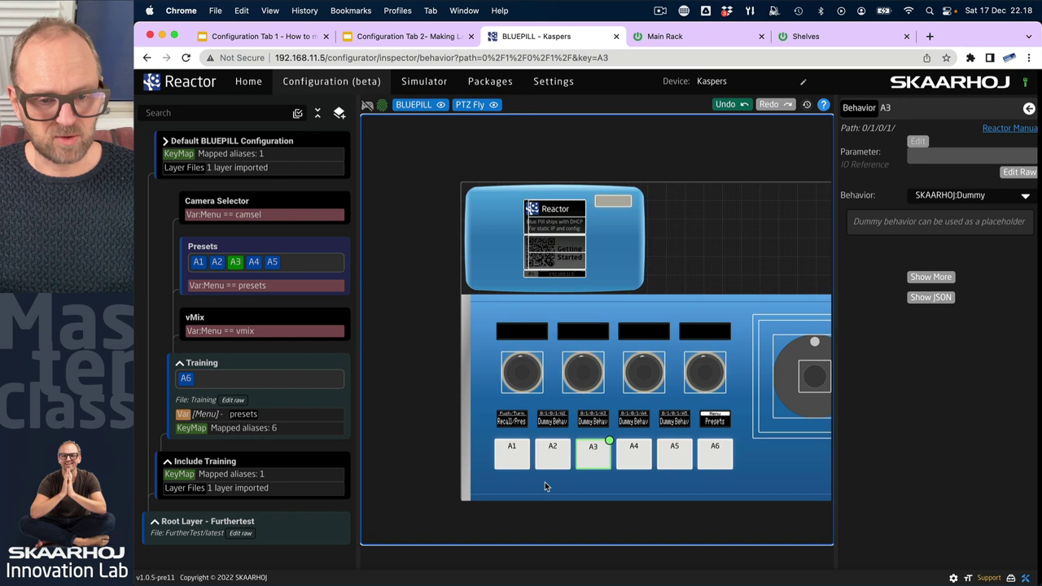
pyautogui.moveTo(545, 480); pyautogui.dragTo(676, 449)
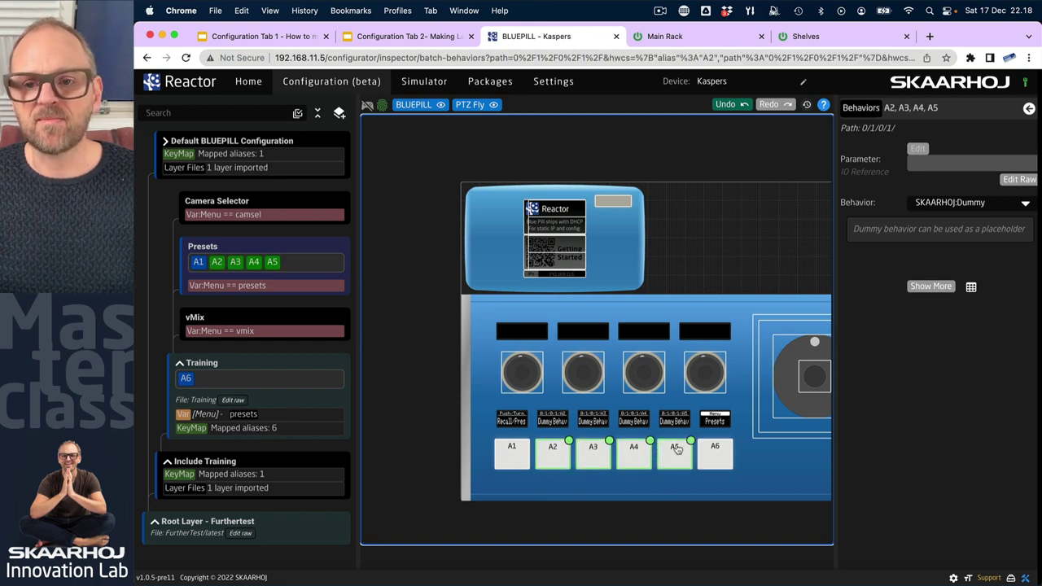
pyautogui.click(917, 148)
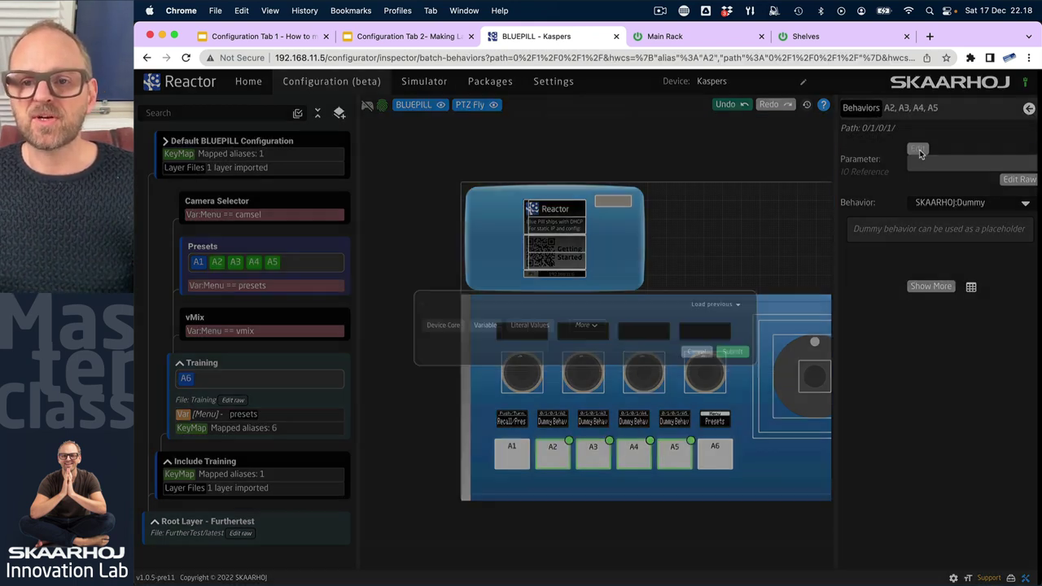
pyautogui.click(401, 326)
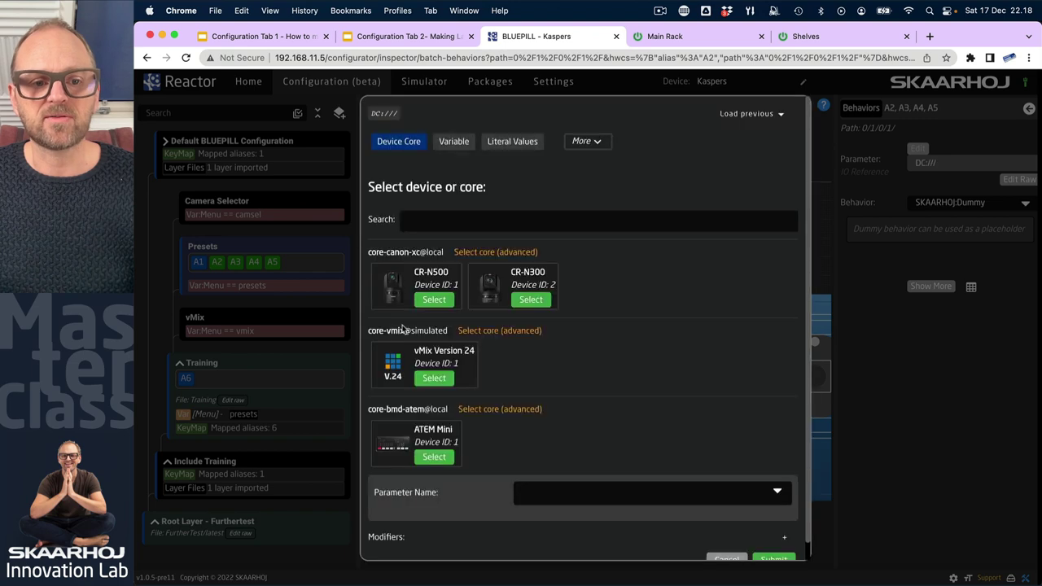
pyautogui.click(434, 301)
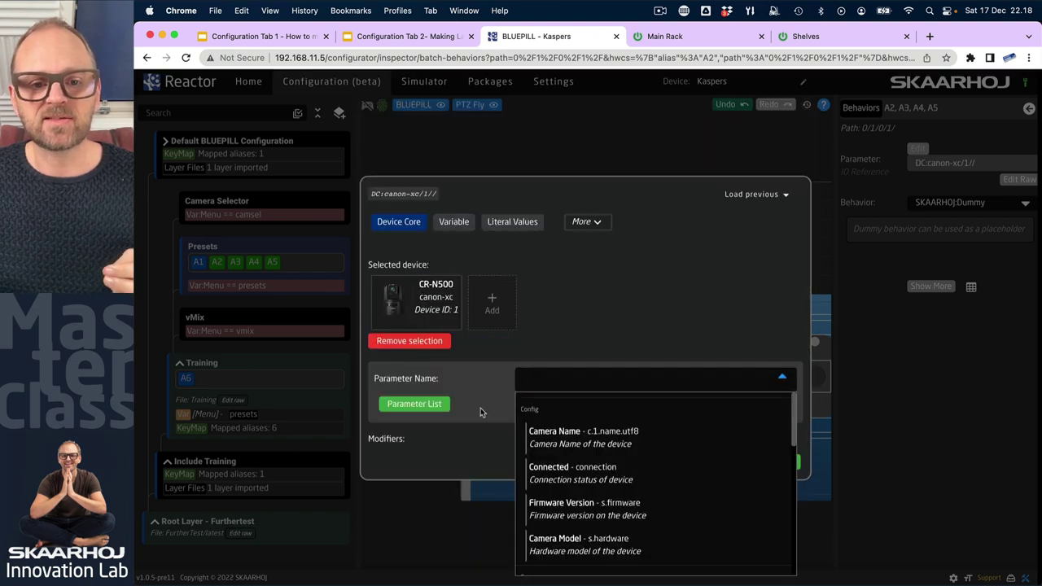
pyautogui.write('preset')
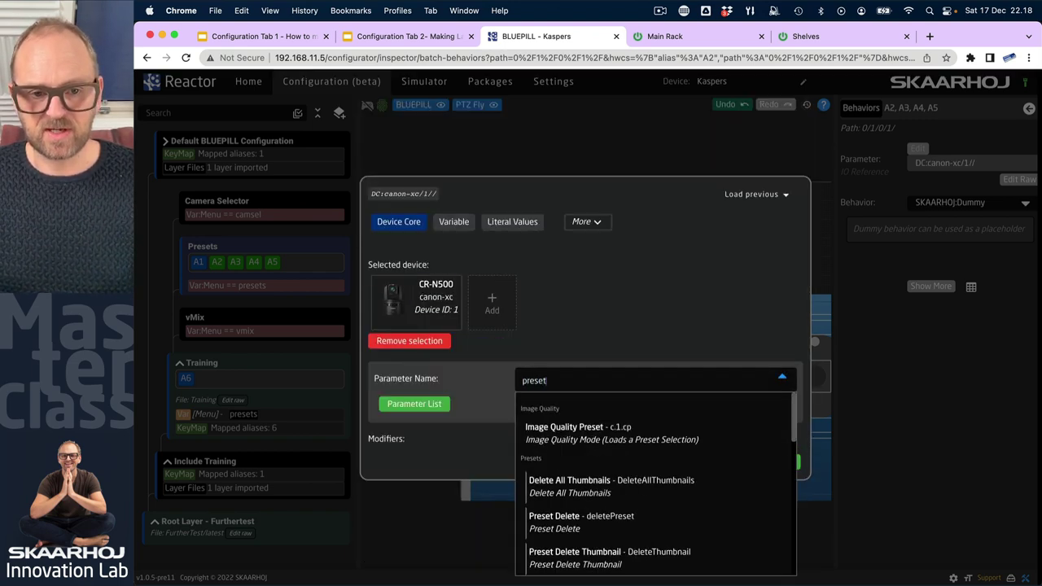
pyautogui.write(' re')
pyautogui.click(570, 526)
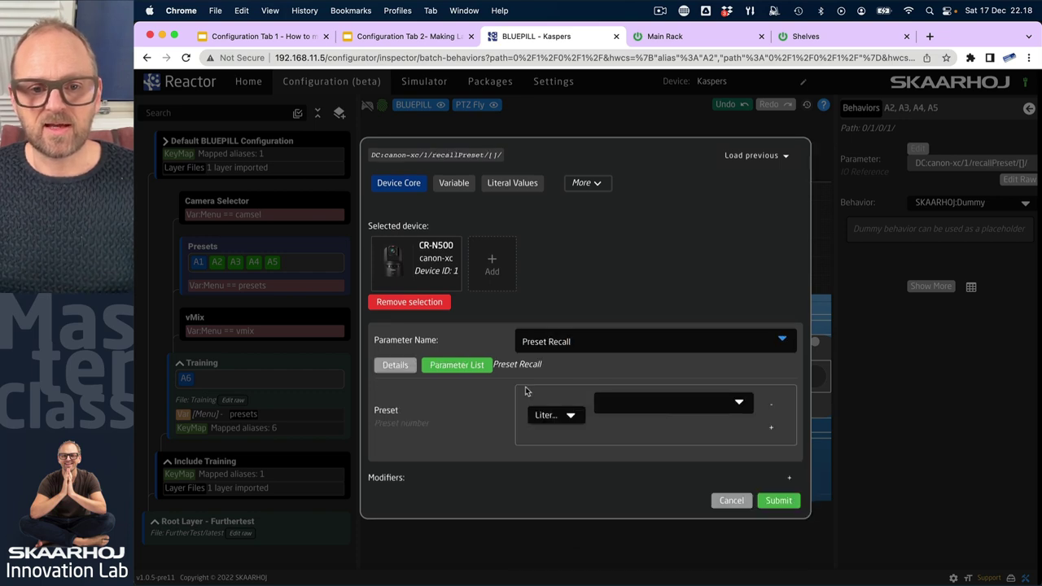
pyautogui.click(669, 403)
pyautogui.click(606, 433)
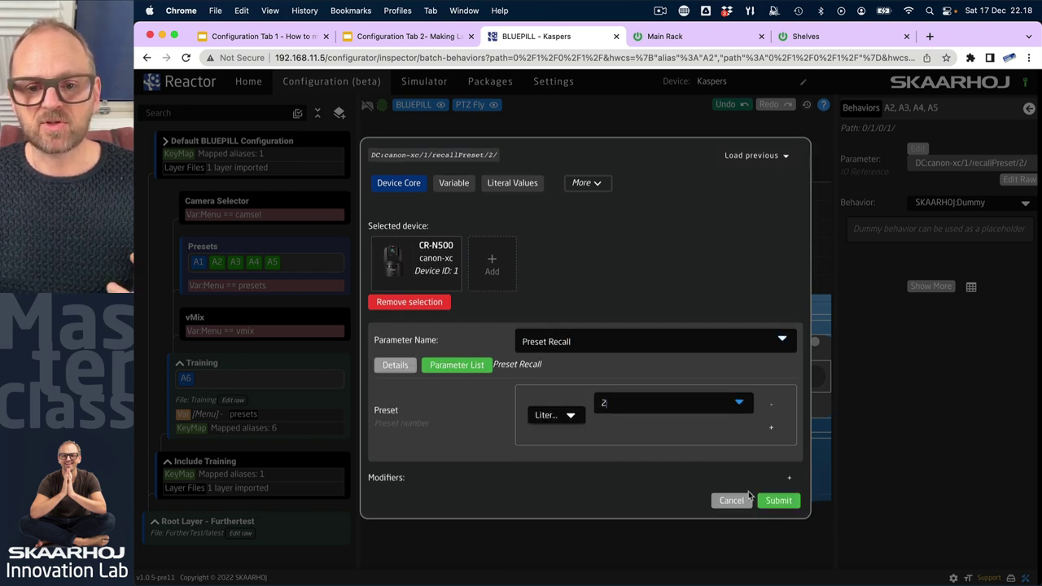
pyautogui.click(777, 500)
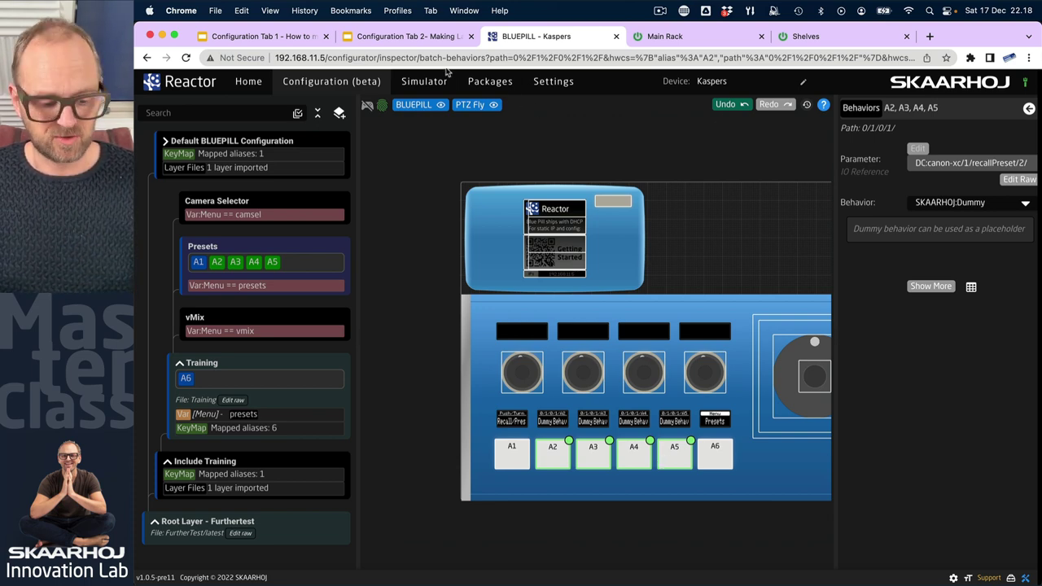
# Move the Reactor window aside, view the camera page, then return to the Reactor configuration
pyautogui.press('super+grave')
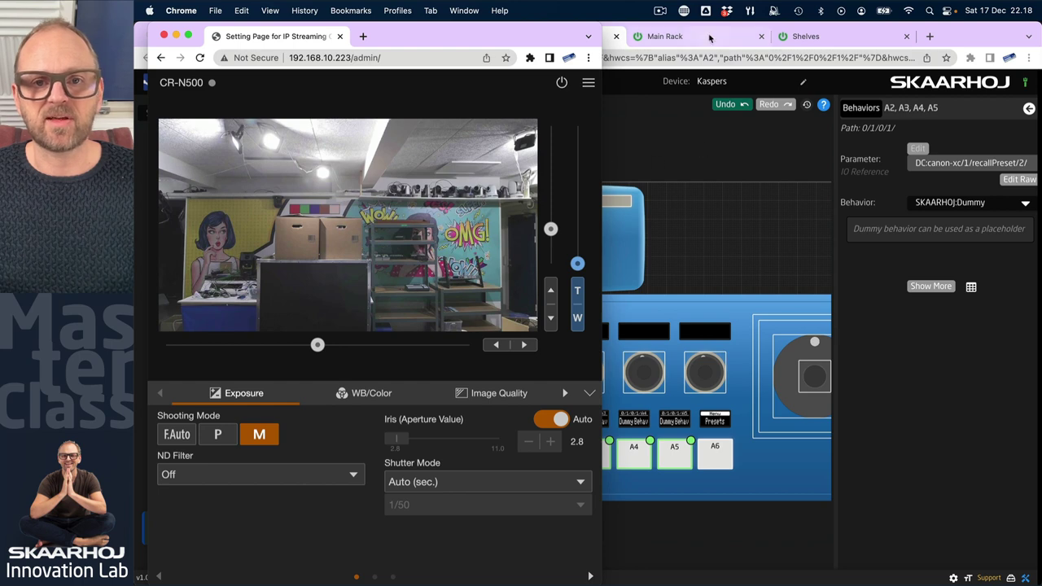
pyautogui.press('super+grave')
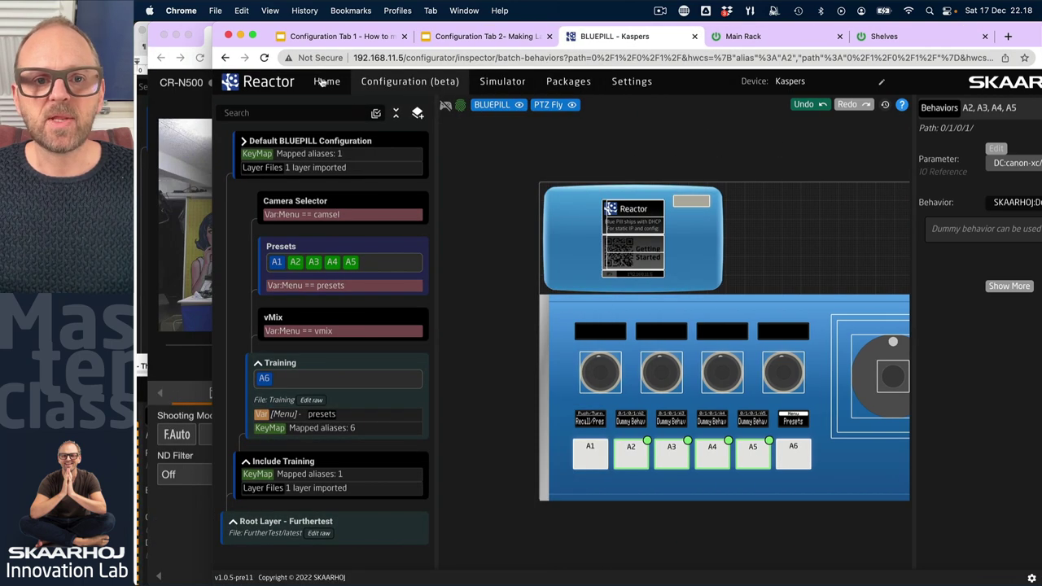
pyautogui.click(491, 84)
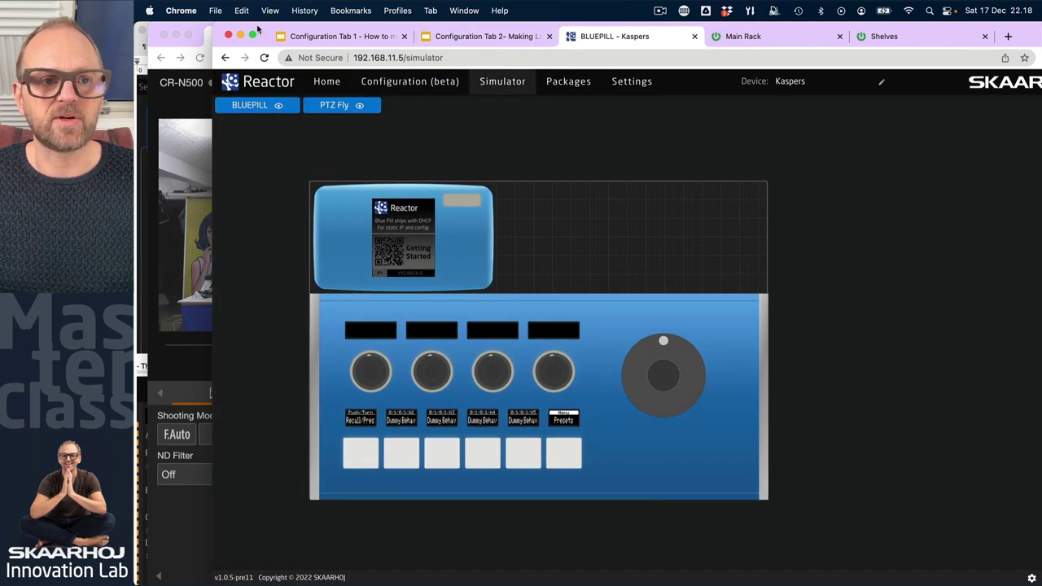
pyautogui.moveTo(257, 29); pyautogui.dragTo(538, 6)
pyautogui.click(372, 39)
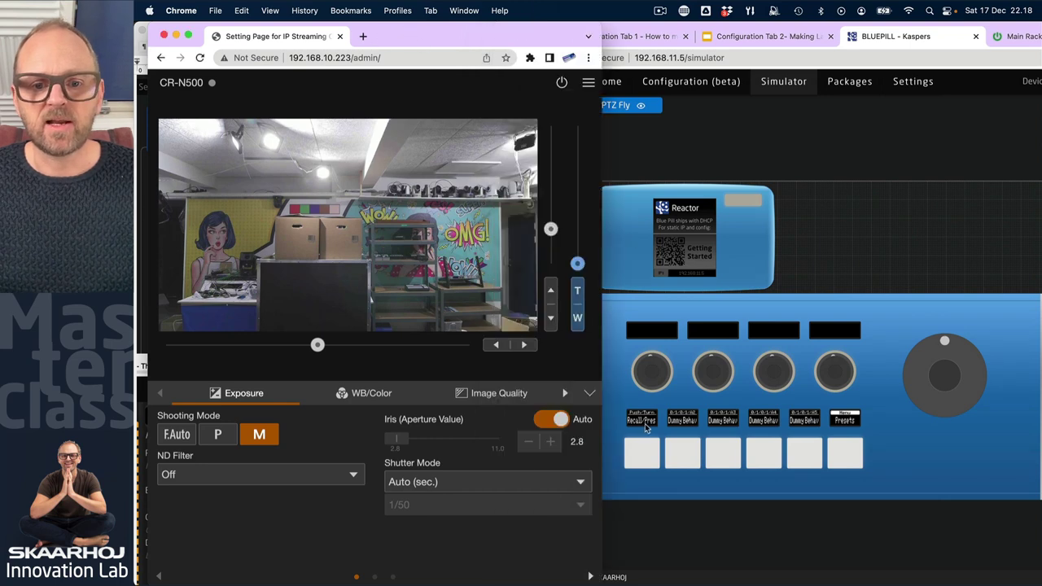
pyautogui.click(870, 387)
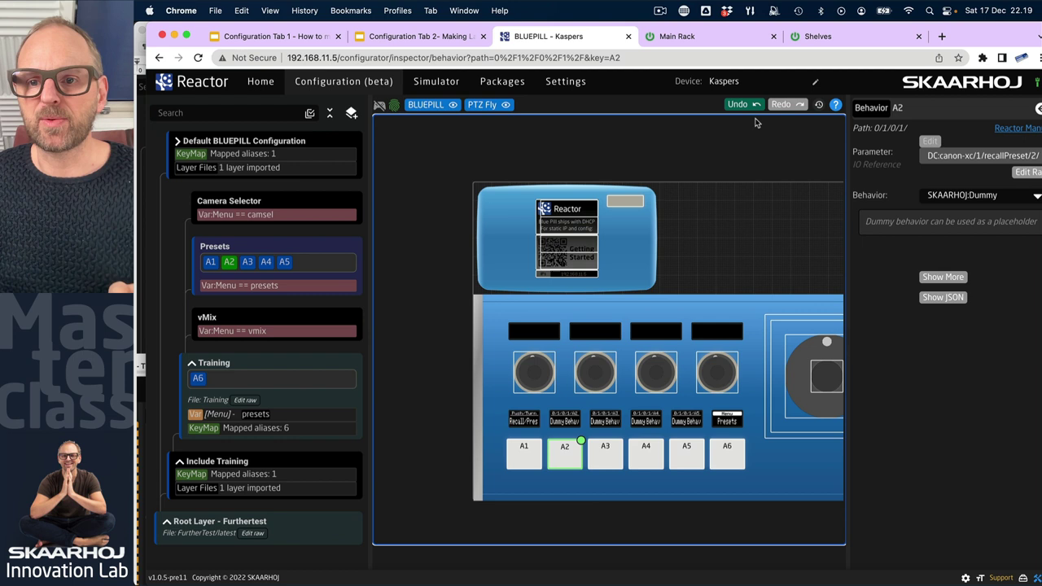
# Set the behaviour of keys A2–A5 to SKAARHOJ:Trigger
pyautogui.click(605, 453)
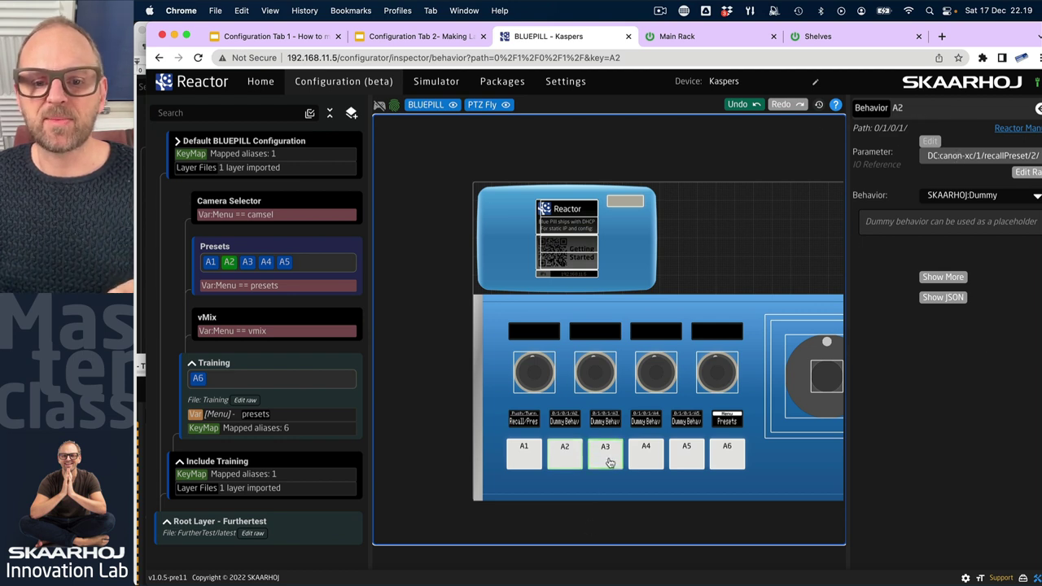
pyautogui.click(645, 453)
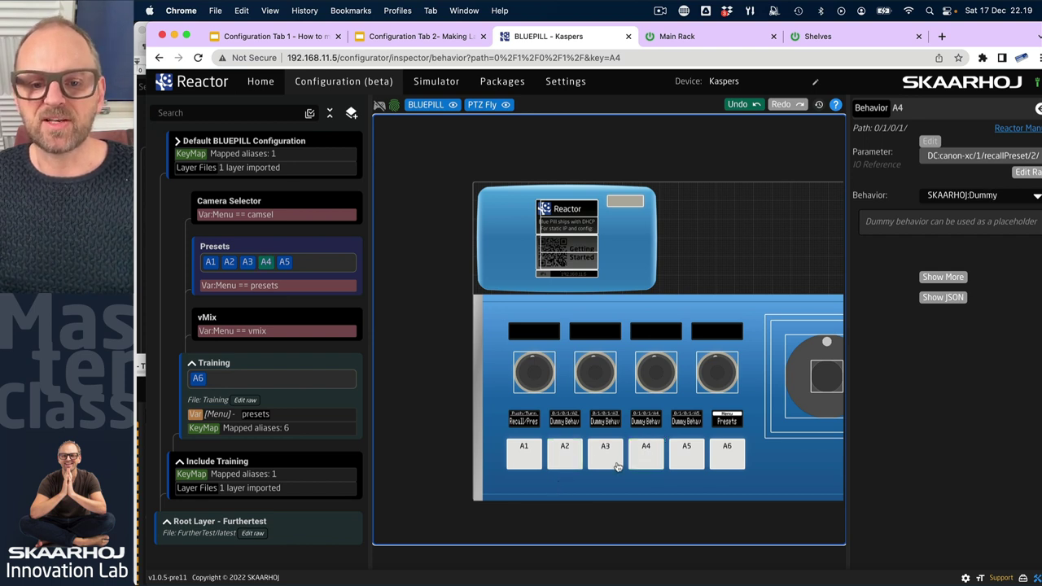
pyautogui.moveTo(558, 478); pyautogui.dragTo(688, 463)
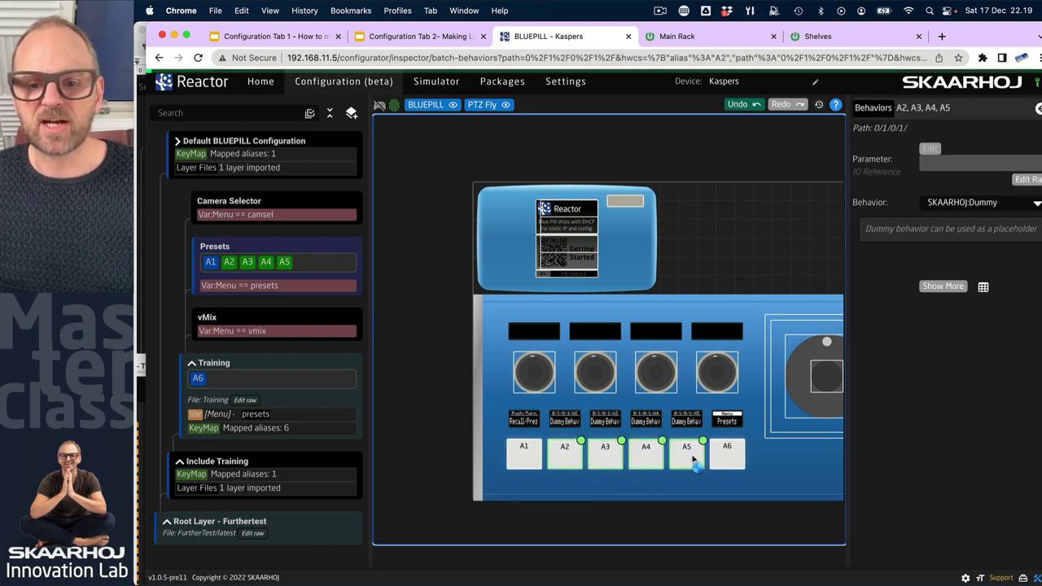
pyautogui.click(1036, 204)
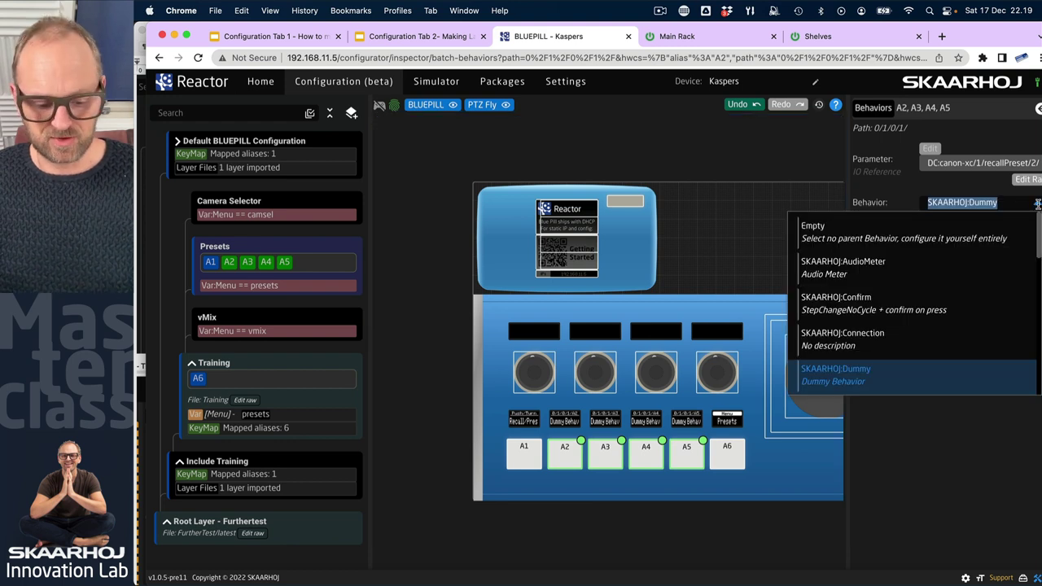
pyautogui.write('trigg')
pyautogui.click(954, 232)
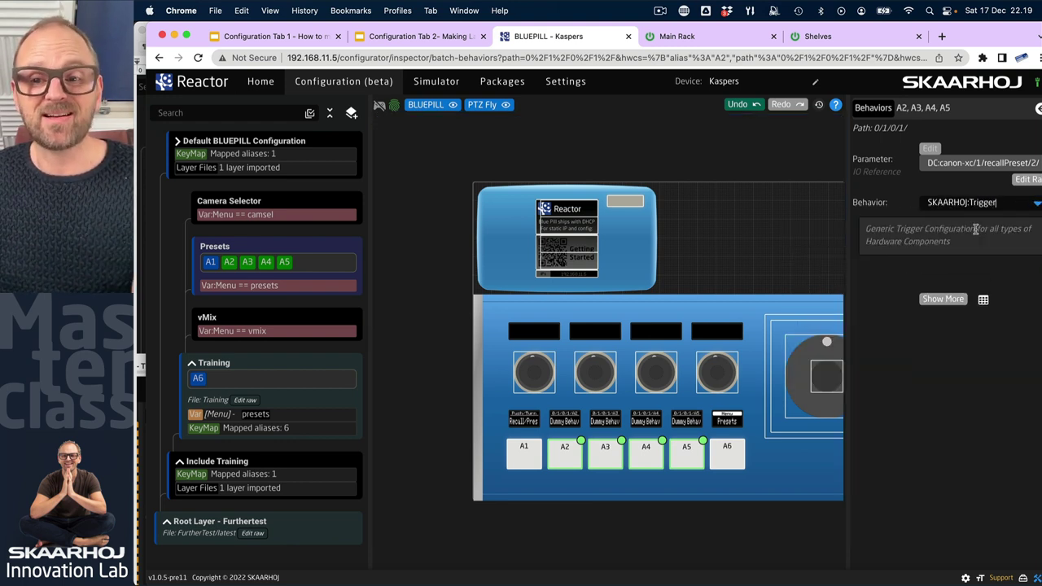
# Inspect the settings of keys A2 and A5 individually
pyautogui.click(562, 458)
pyautogui.click(686, 456)
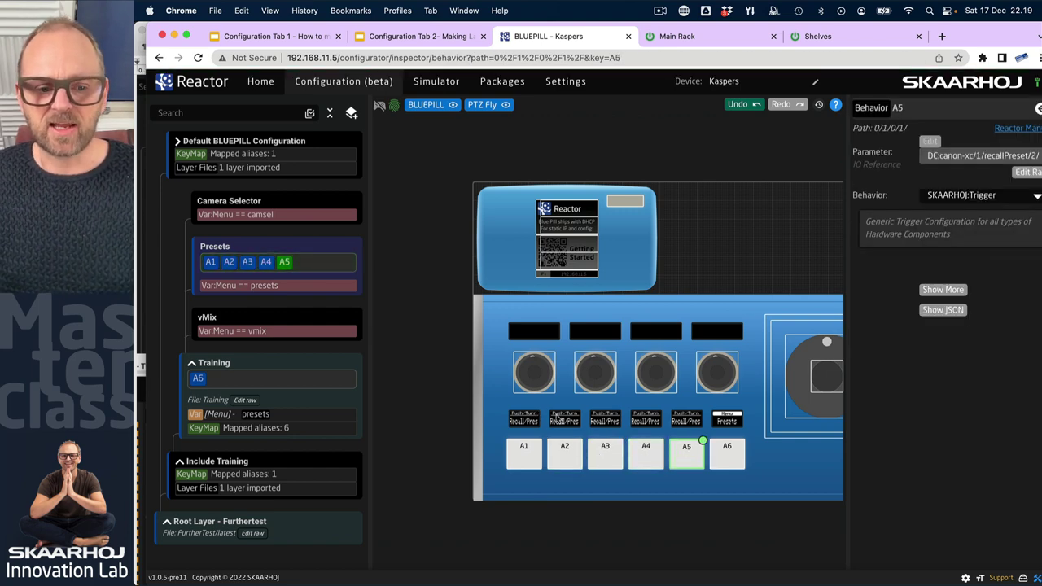
pyautogui.scroll(1, 573, 429)
pyautogui.scroll(5, 573, 430)
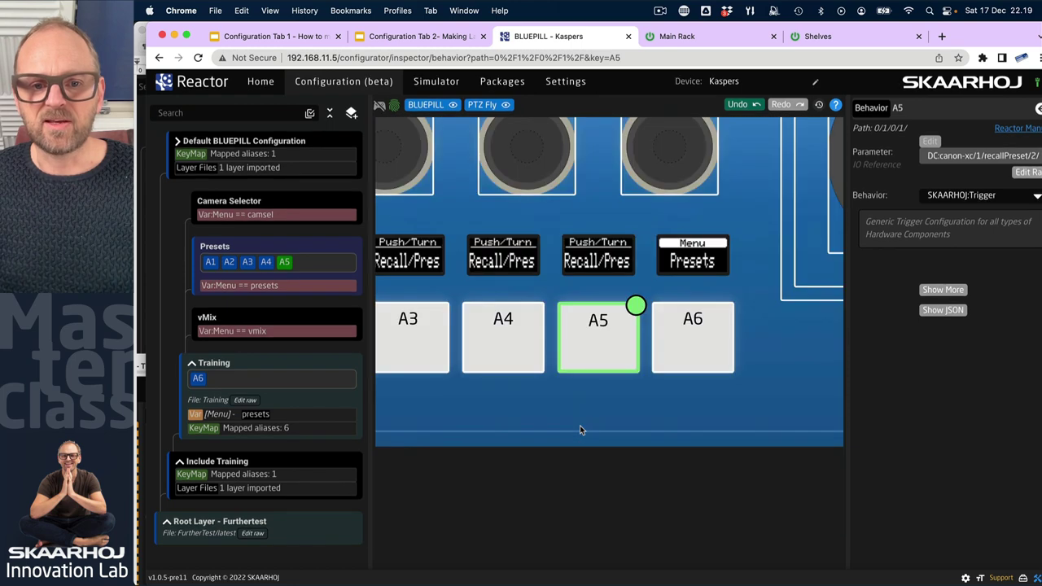
pyautogui.scroll(-3, 580, 425)
pyautogui.scroll(2, 579, 425)
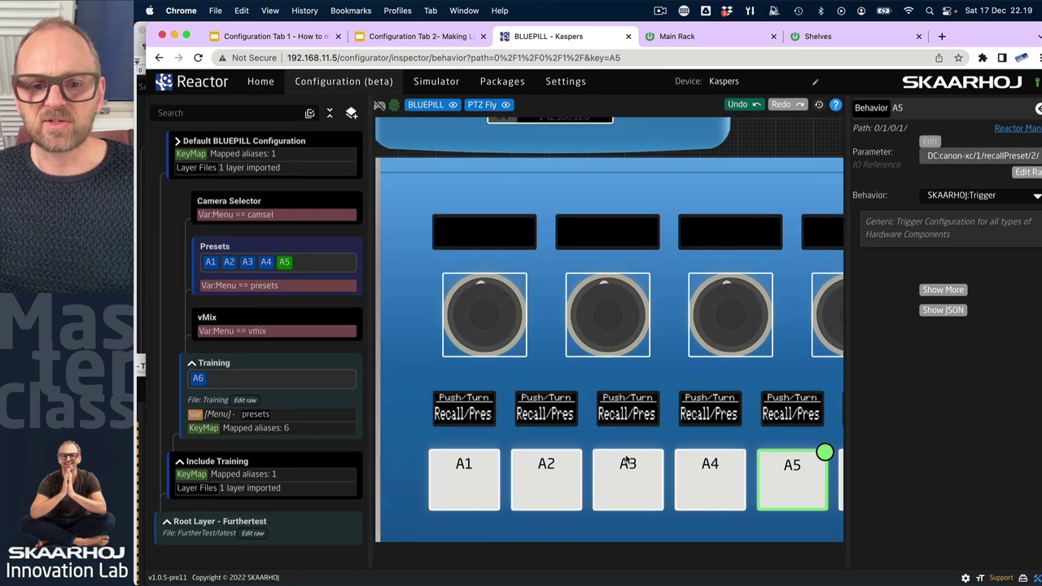
pyautogui.scroll(-5, 627, 462)
# Turn on simulation mode and place the CR-N500 camera page beside Reactor
pyautogui.click(379, 107)
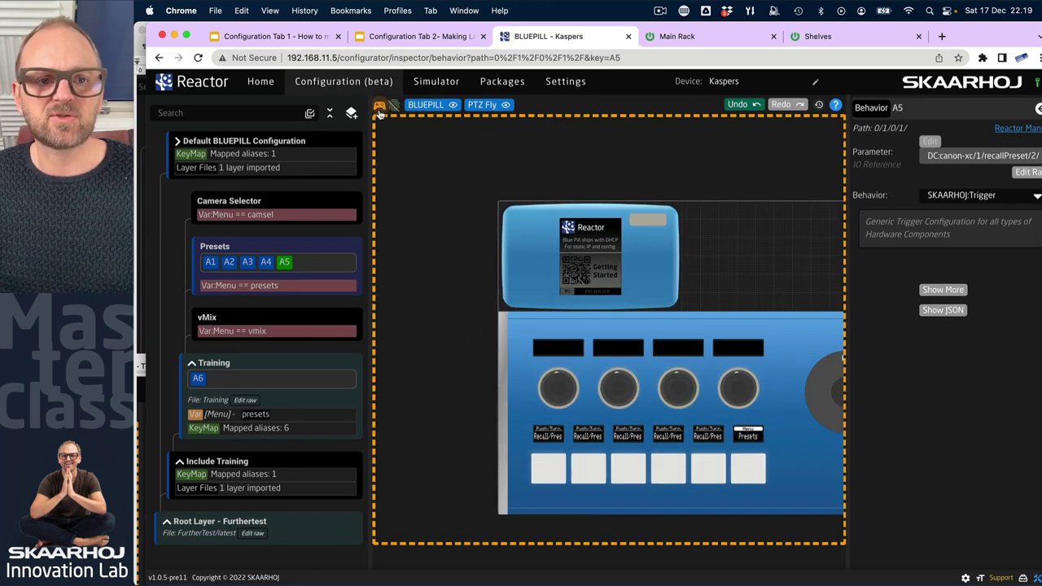
pyautogui.moveTo(443, 30); pyautogui.dragTo(756, 18)
pyautogui.click(423, 36)
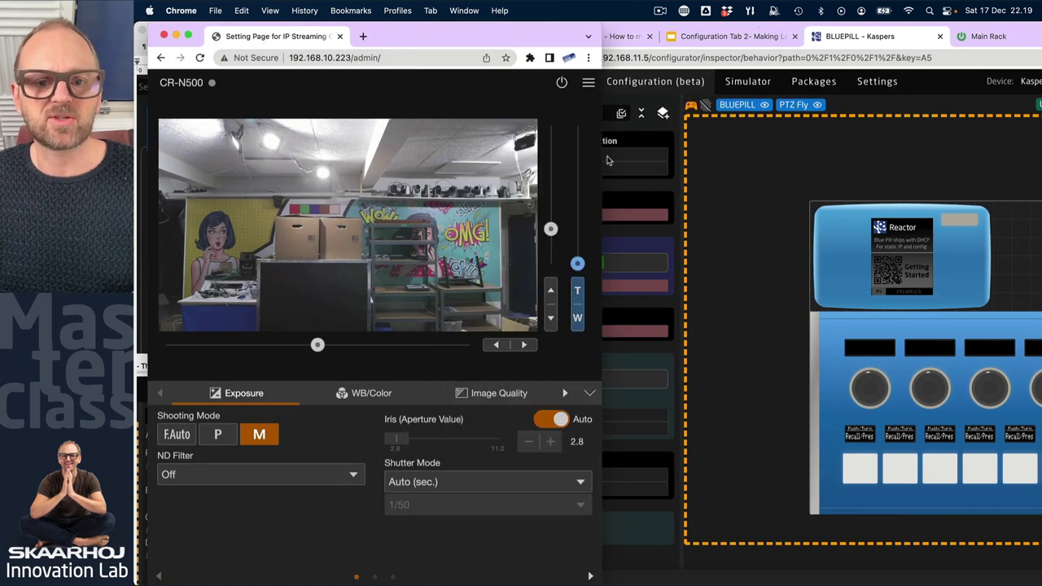
pyautogui.click(898, 476)
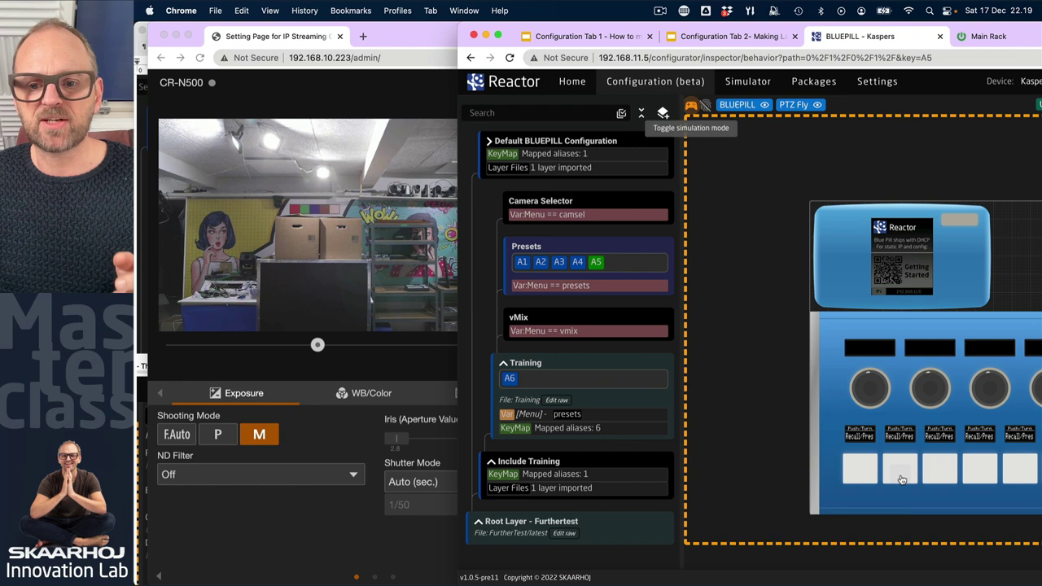
# Press several simulated preset keys and watch the camera move to stored views
pyautogui.click(900, 477)
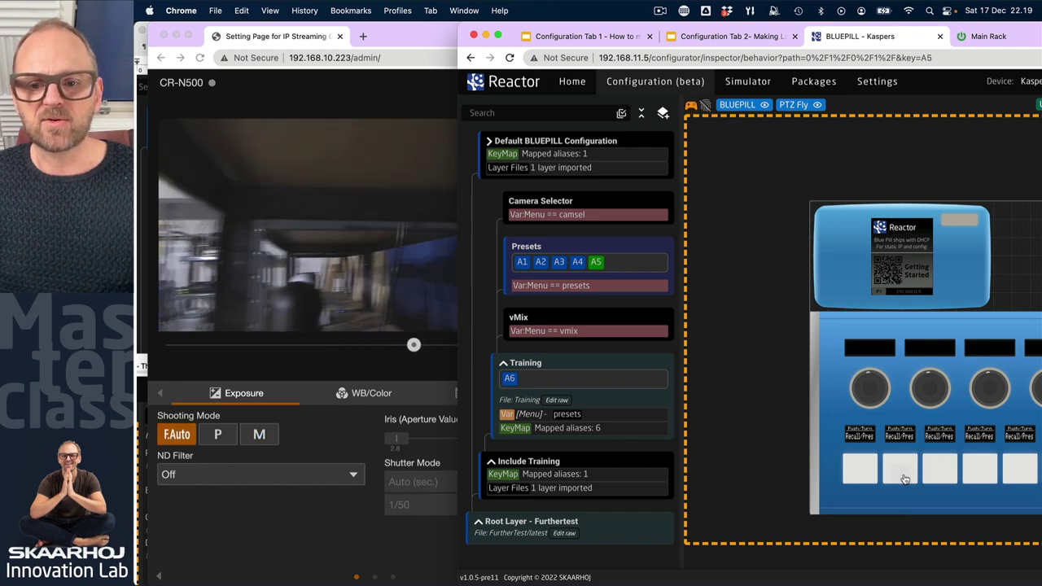
pyautogui.click(942, 478)
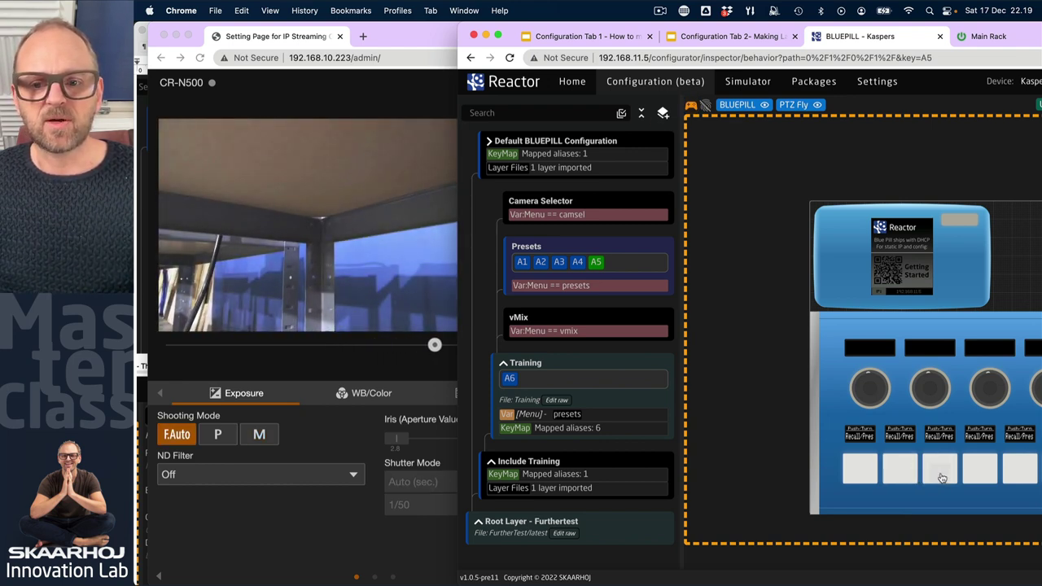
pyautogui.click(862, 478)
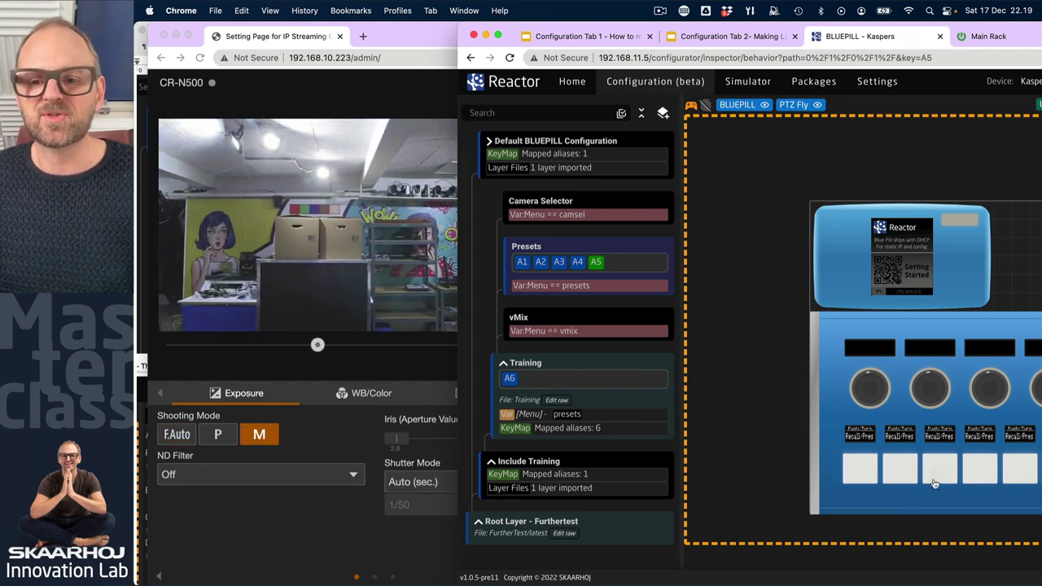
pyautogui.click(938, 479)
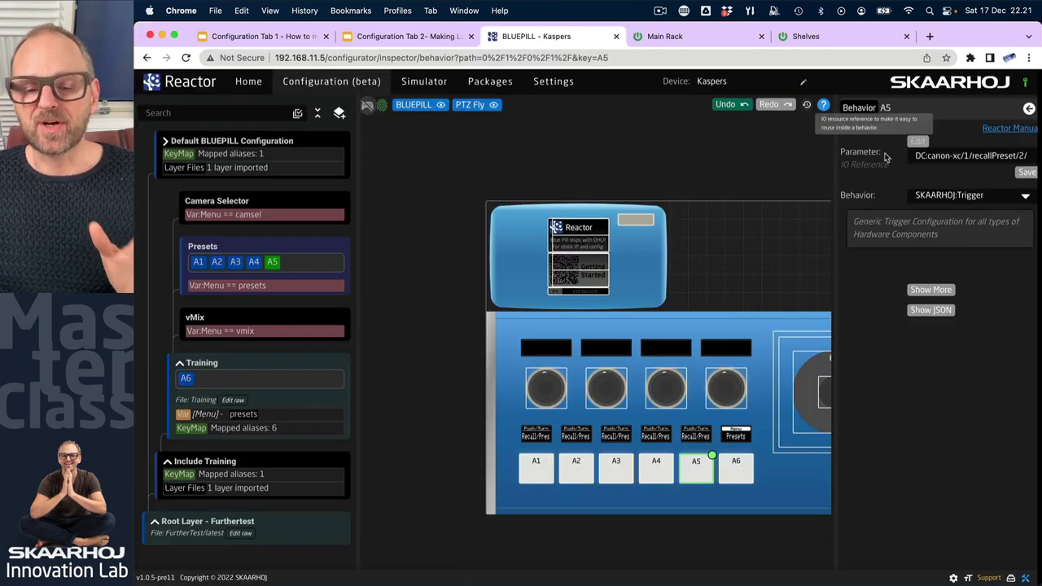
# Change key A3's recall parameter to preset 3
pyautogui.click(616, 476)
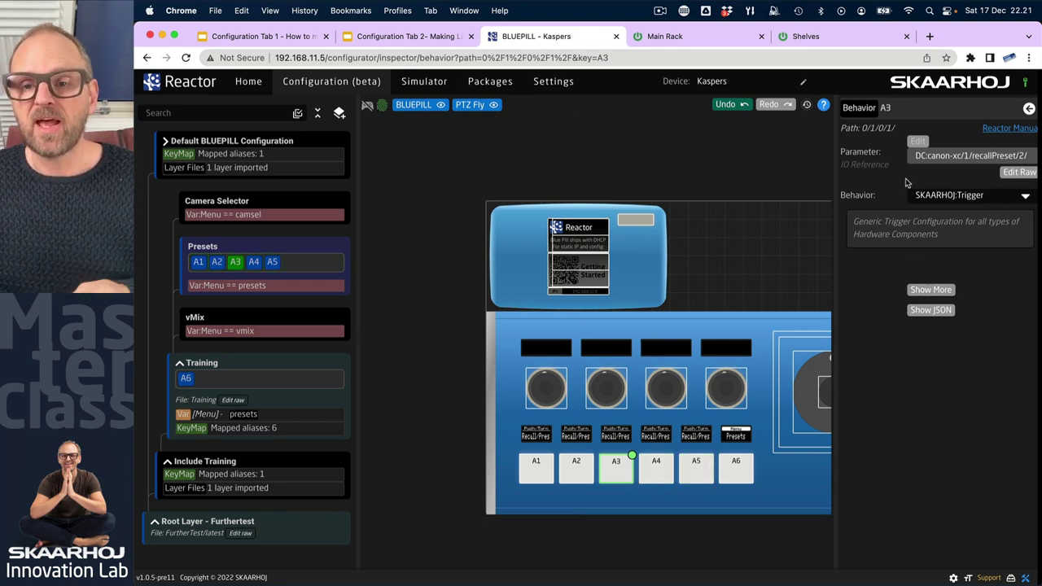
pyautogui.click(921, 143)
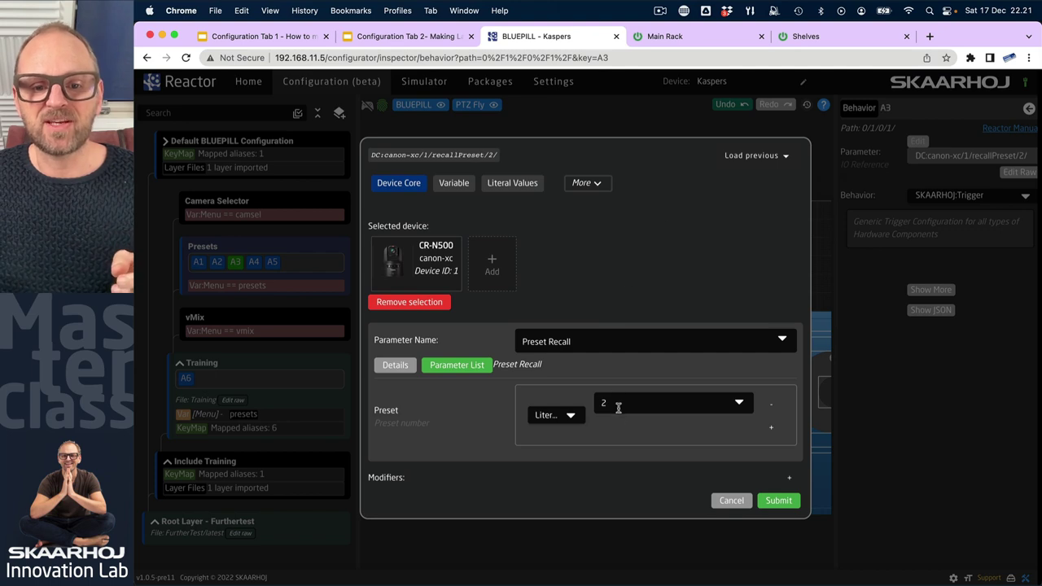
pyautogui.click(618, 405)
pyautogui.click(598, 442)
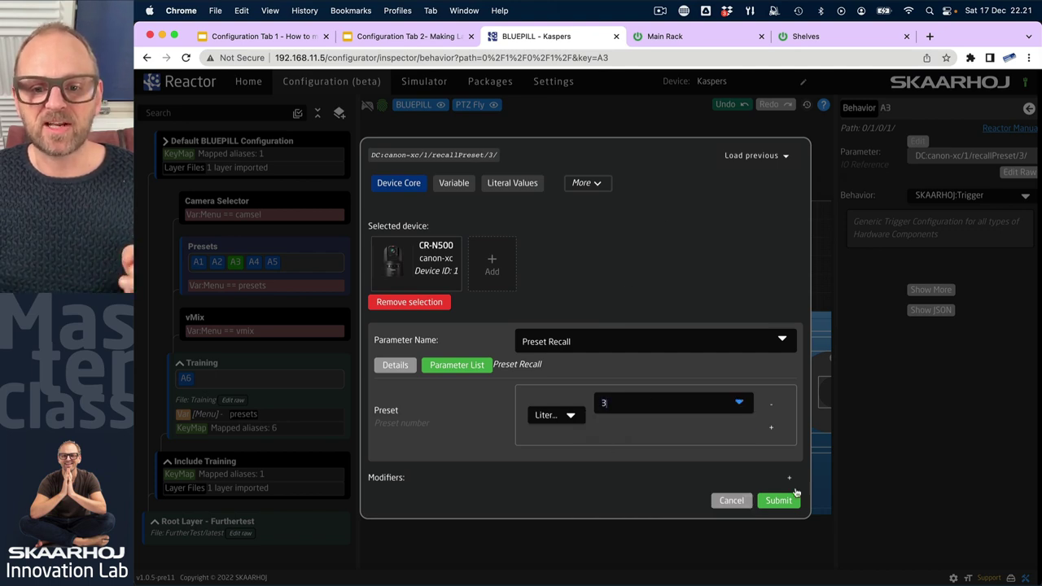
pyautogui.click(783, 501)
# Change key A4's recall parameter to preset 4
pyautogui.click(656, 468)
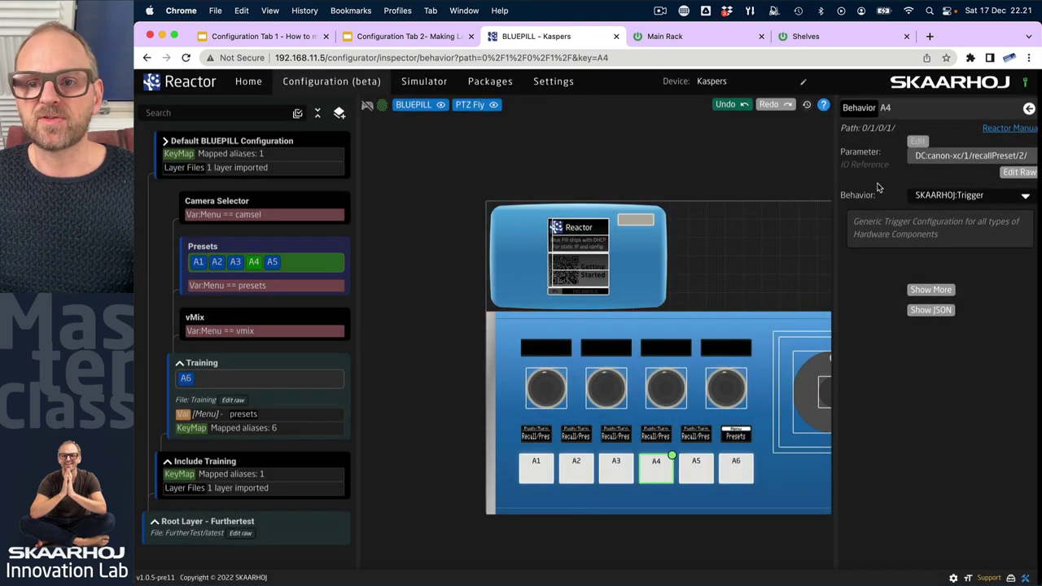
pyautogui.click(926, 151)
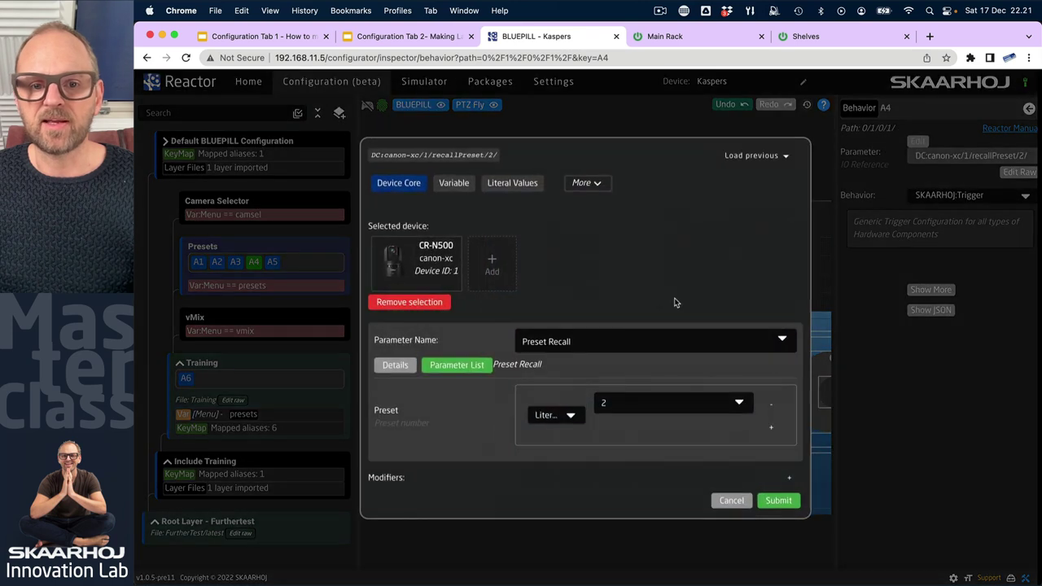
pyautogui.click(623, 398)
pyautogui.click(606, 452)
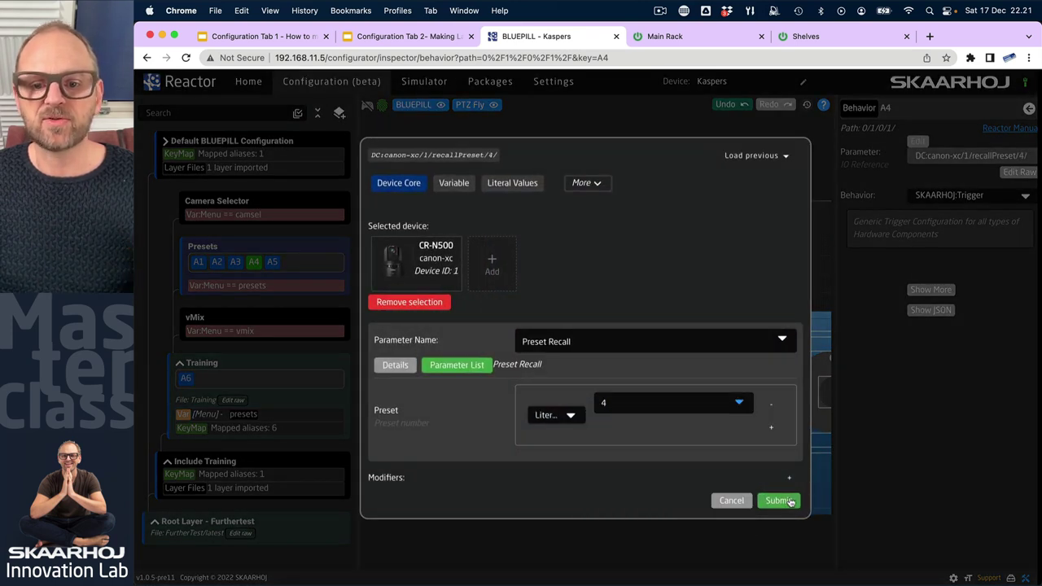
pyautogui.click(782, 501)
# Change key A5's recall parameter to preset 5
pyautogui.click(696, 468)
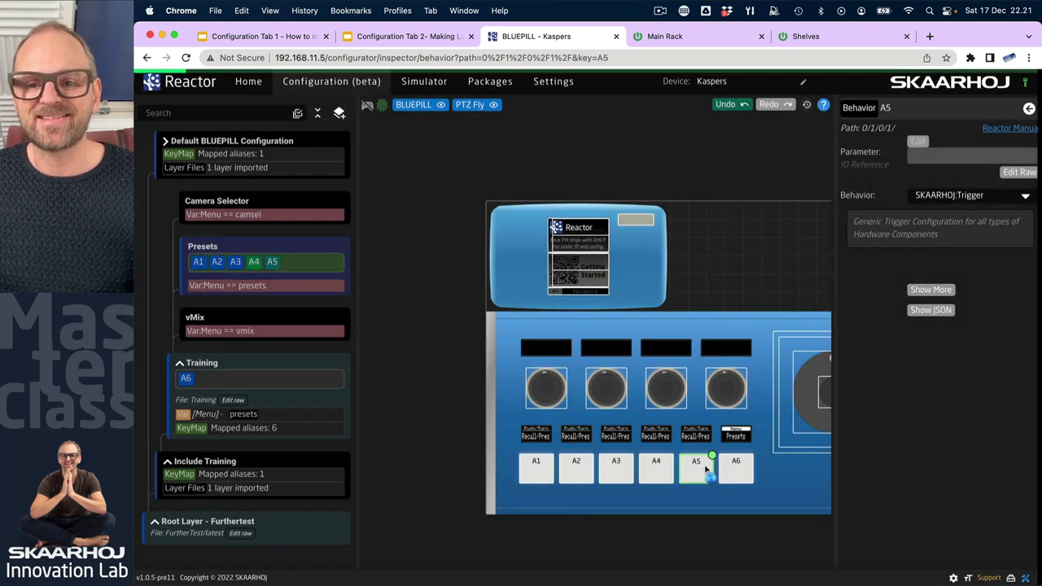
pyautogui.click(926, 151)
pyautogui.click(639, 405)
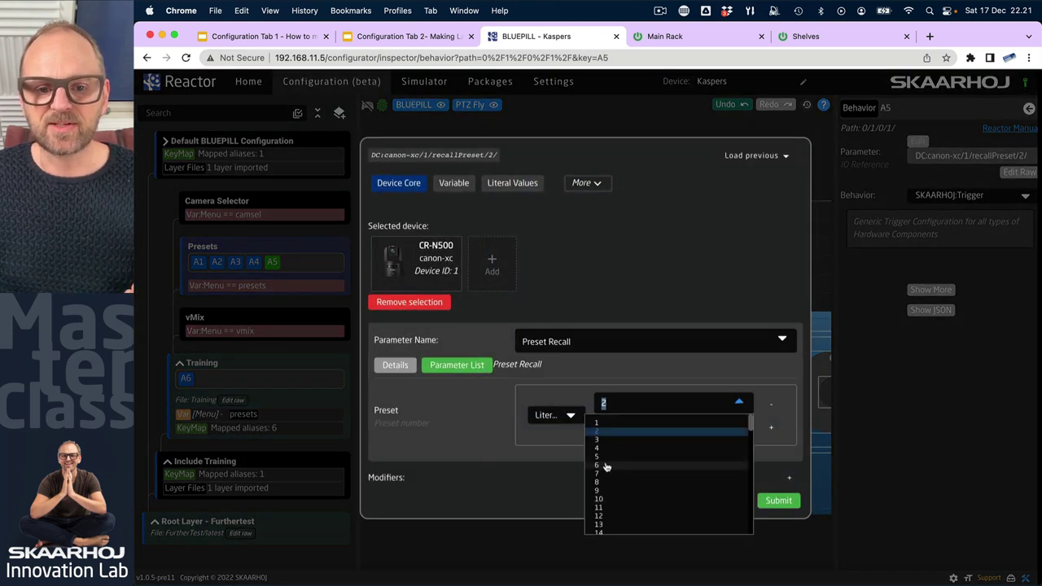
pyautogui.click(604, 456)
pyautogui.click(775, 500)
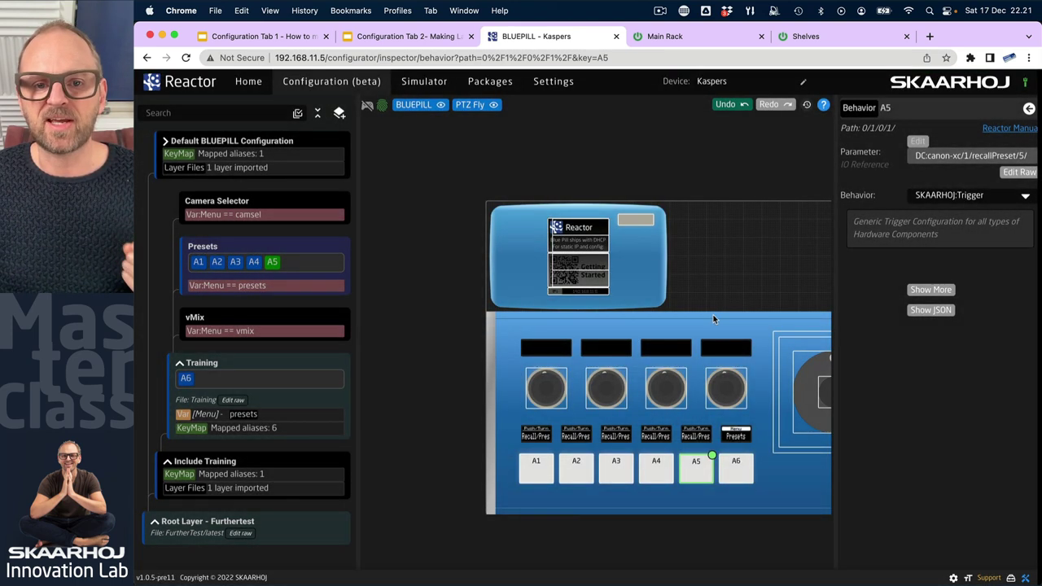
# Test the Recall Preset keys in simulation, then maximise the Reactor window
pyautogui.click(370, 104)
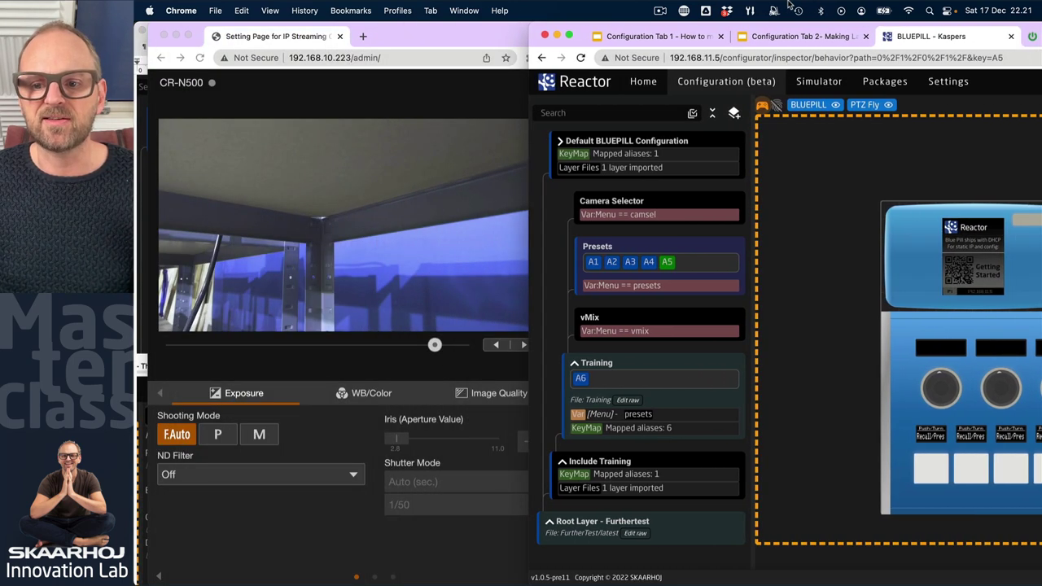
pyautogui.click(1007, 472)
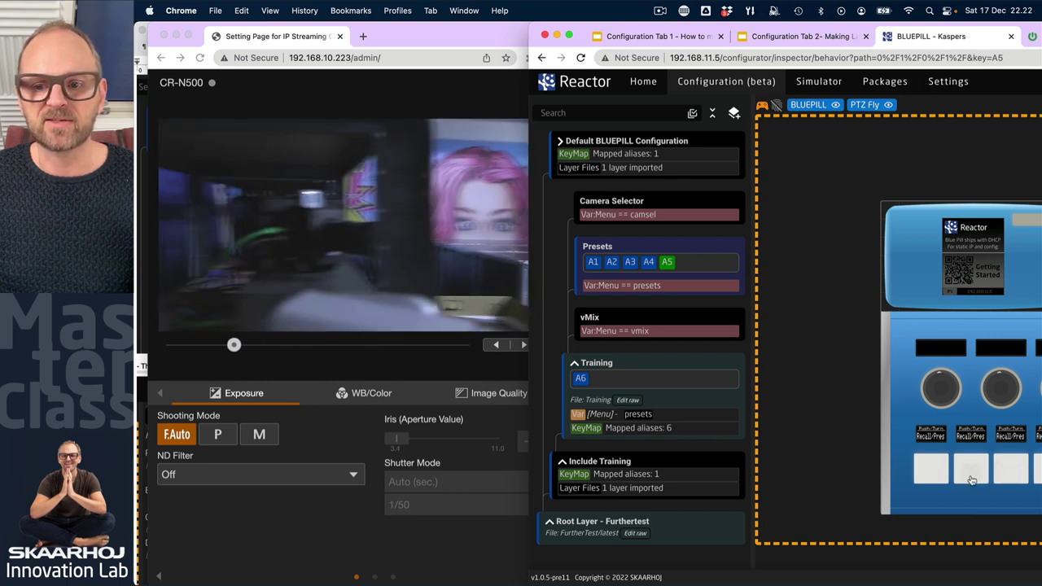
pyautogui.click(970, 478)
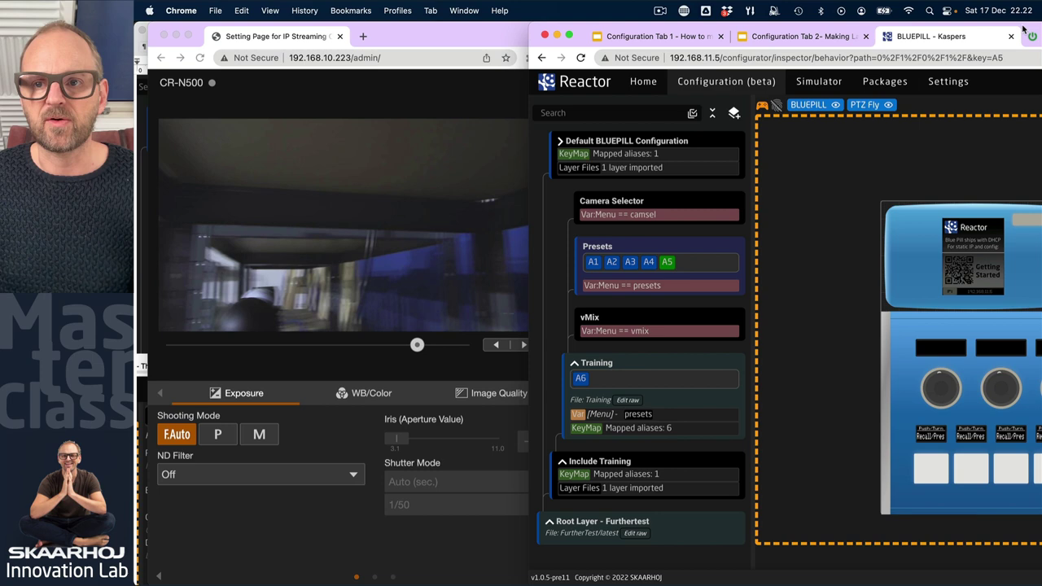
pyautogui.moveTo(1024, 29); pyautogui.dragTo(934, 20)
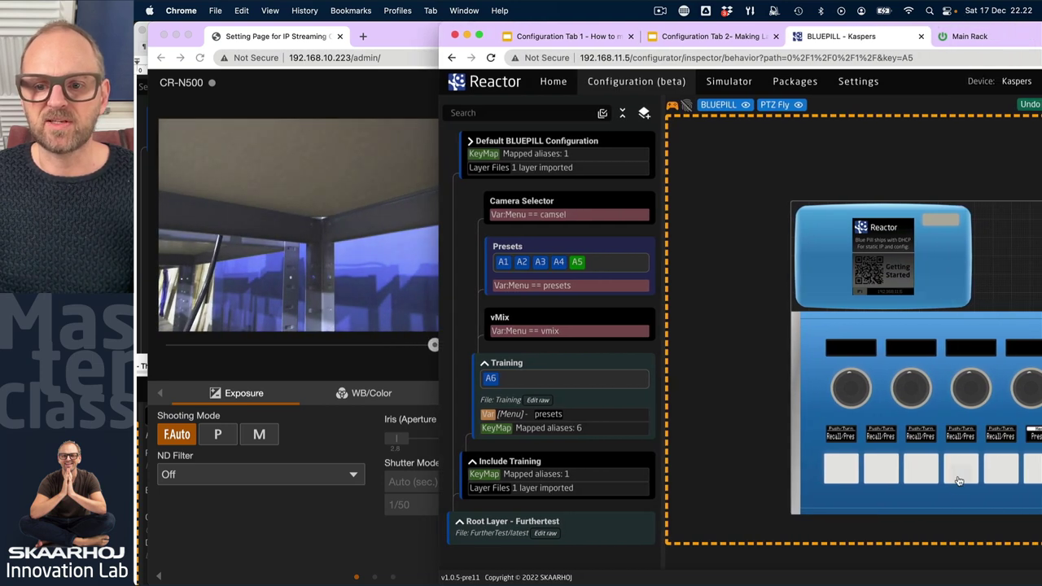
pyautogui.click(999, 478)
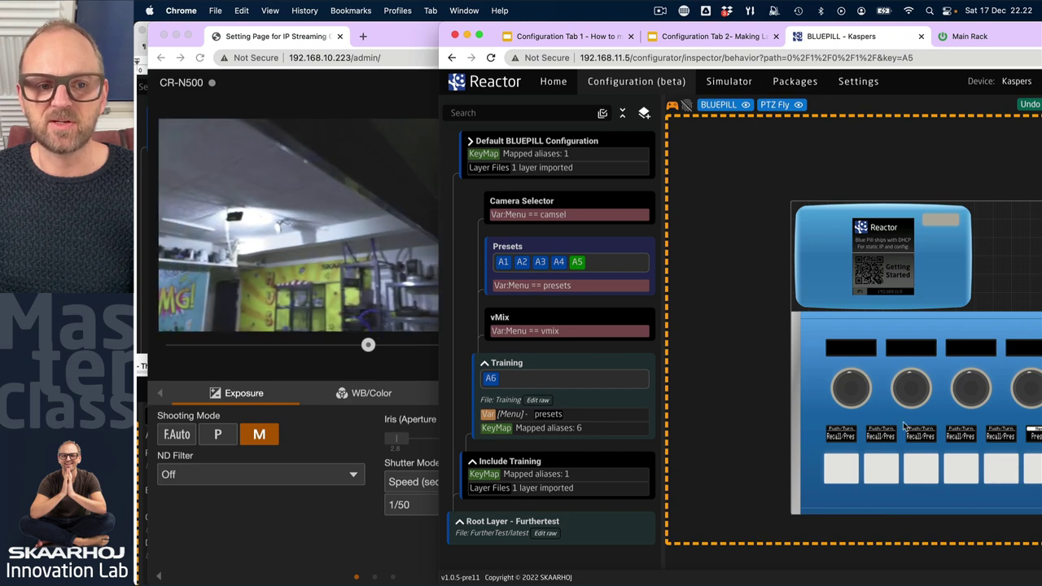
pyautogui.doubleClick(744, 29)
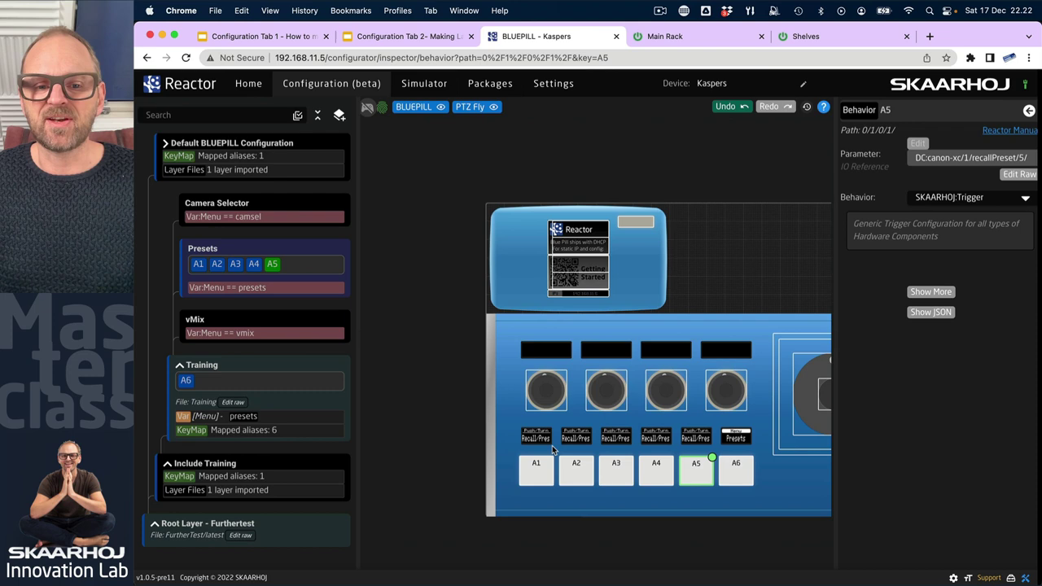
# Zoom into the panel canvas and select key A1 to show its settings
pyautogui.scroll(5, 541, 444)
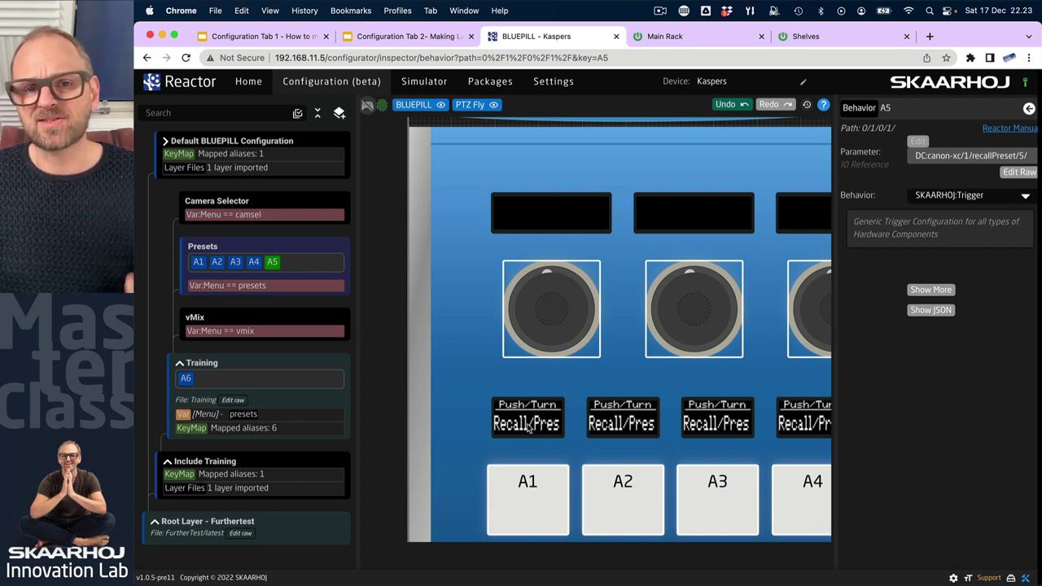
pyautogui.click(566, 491)
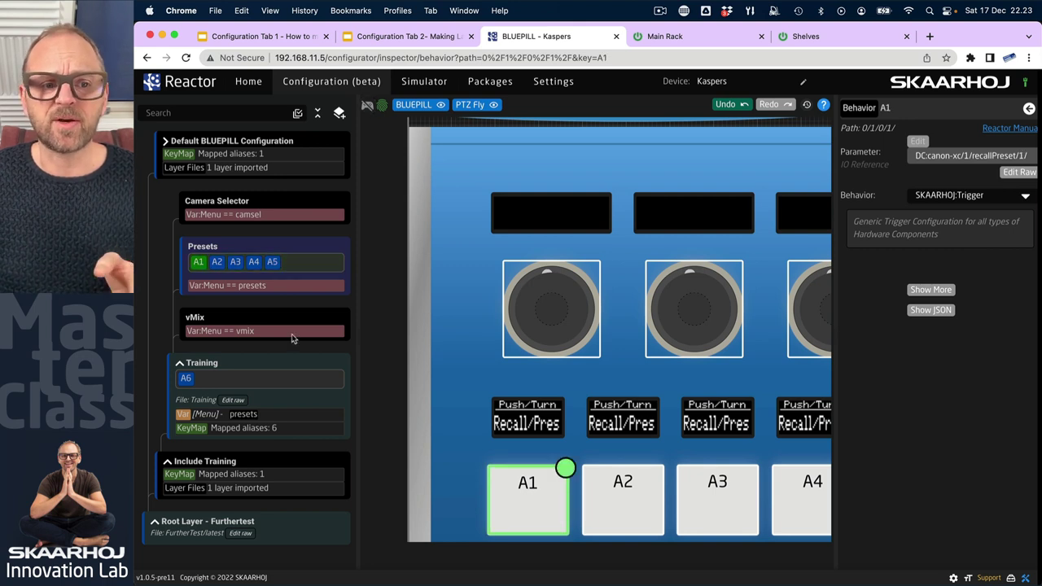
# Set key A1's display title to 'Preset'
pyautogui.click(928, 290)
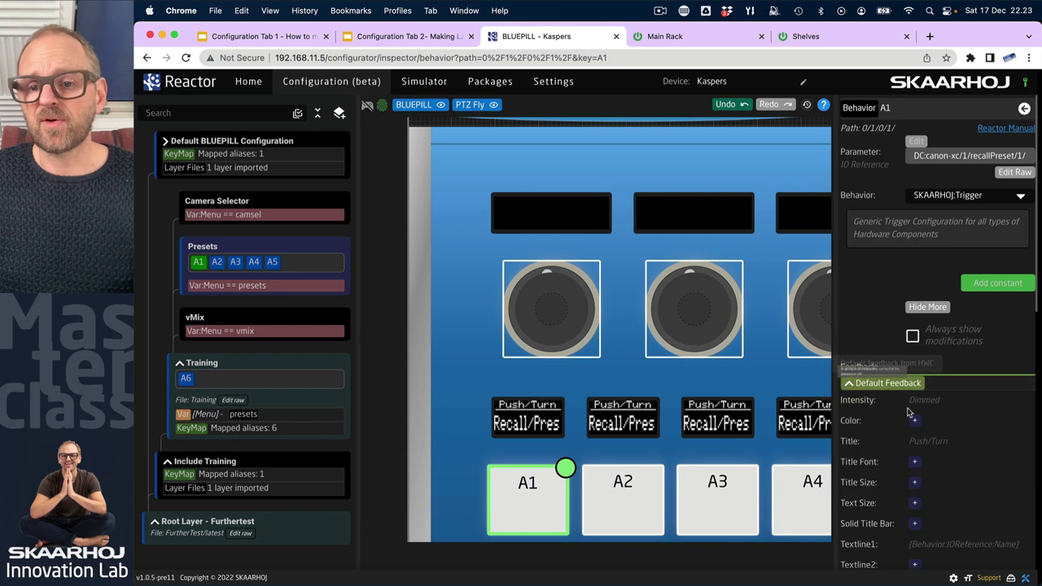
pyautogui.scroll(-2, 910, 413)
pyautogui.scroll(-2, 925, 418)
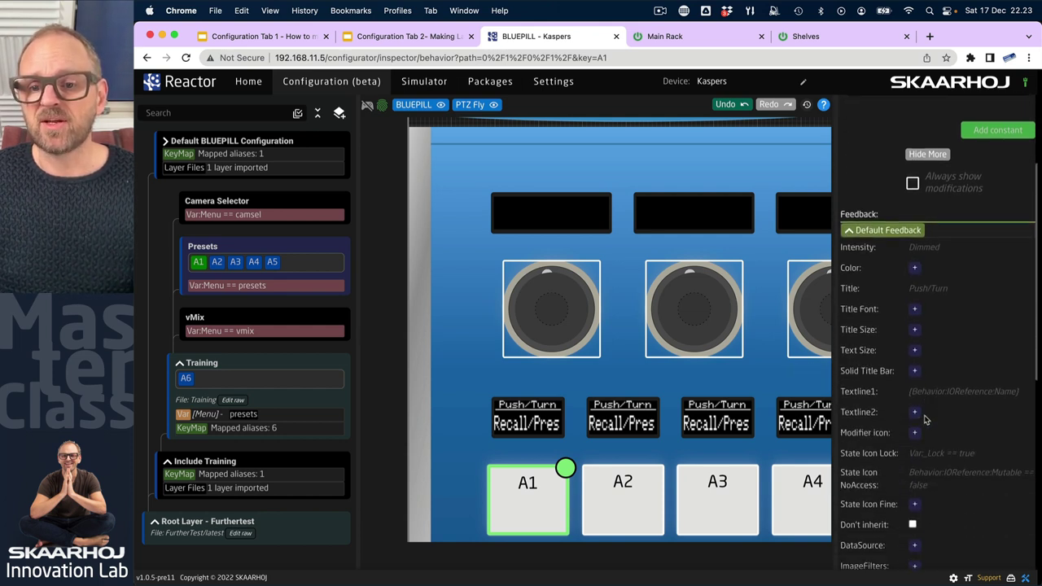
pyautogui.click(921, 295)
pyautogui.click(919, 291)
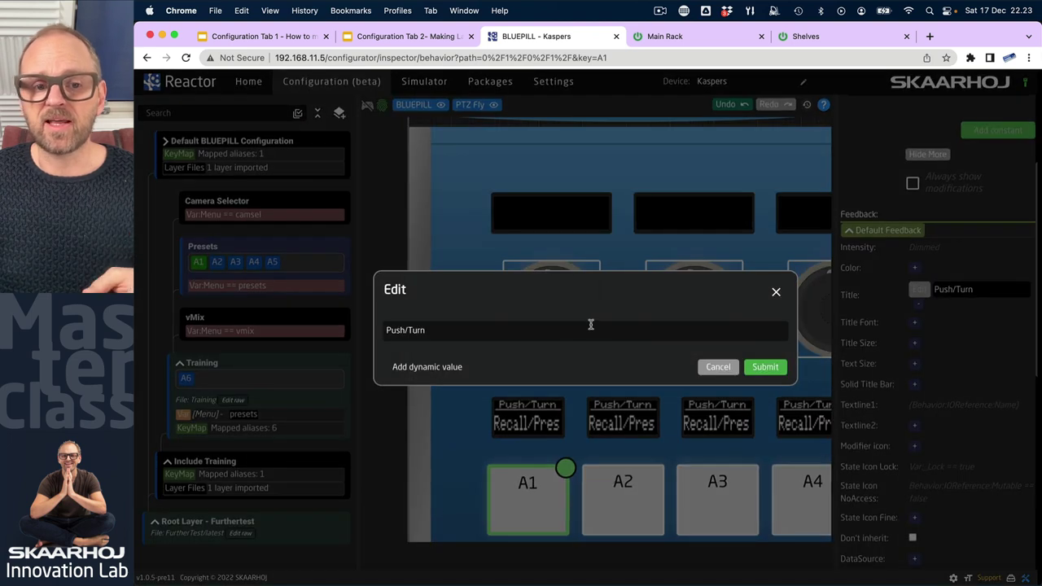
pyautogui.click(518, 328)
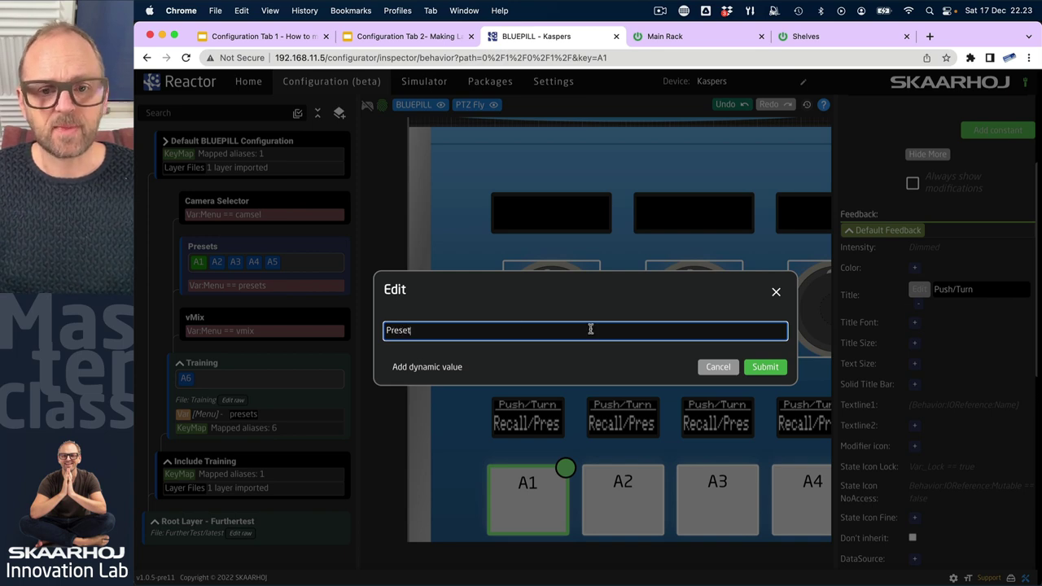
pyautogui.click(765, 367)
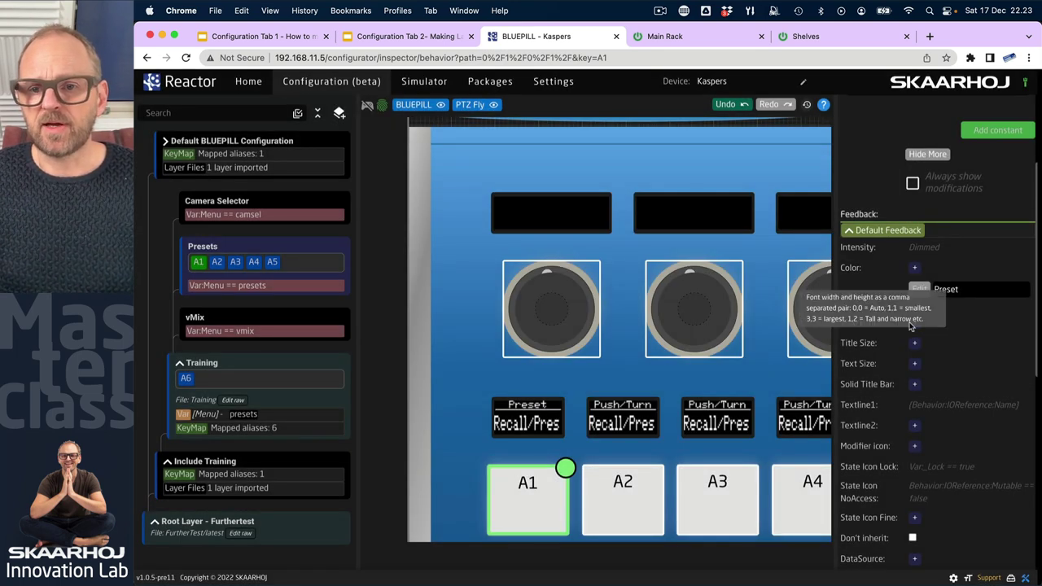
pyautogui.click(919, 293)
pyautogui.click(411, 331)
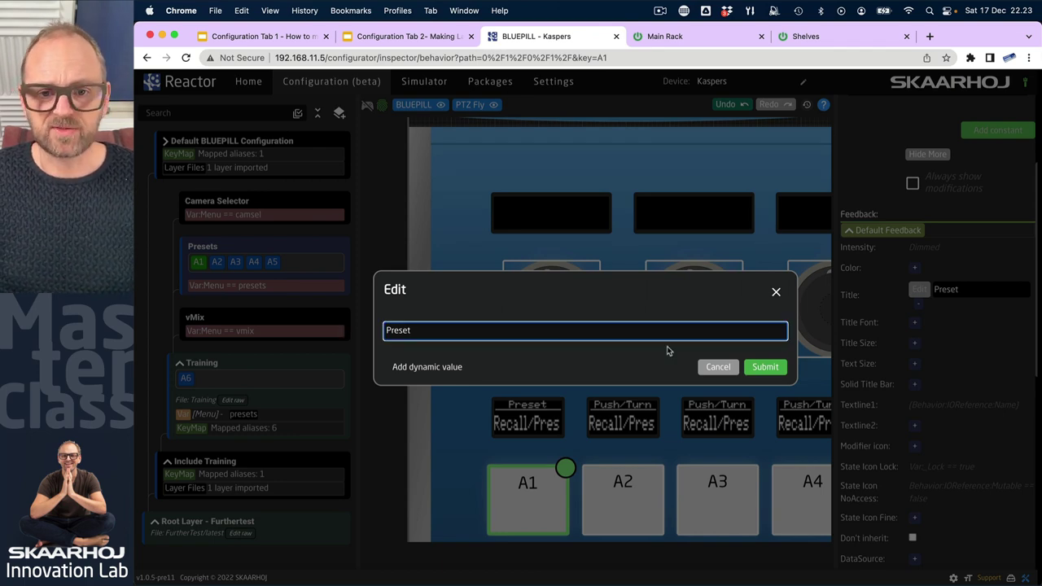
pyautogui.click(761, 366)
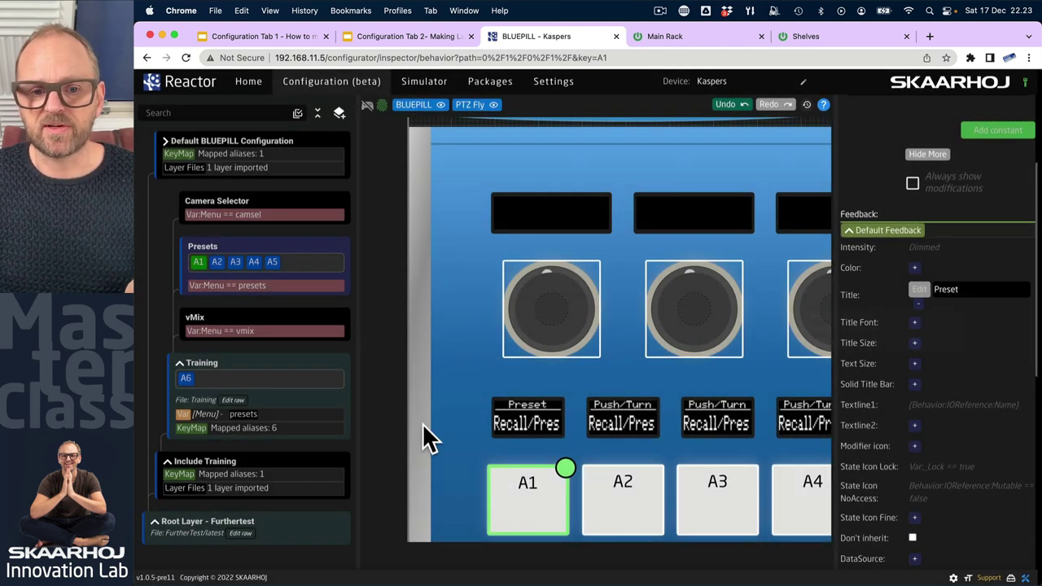
# Replace A1's dynamic Textline1 value with '1'
pyautogui.click(915, 406)
pyautogui.click(923, 408)
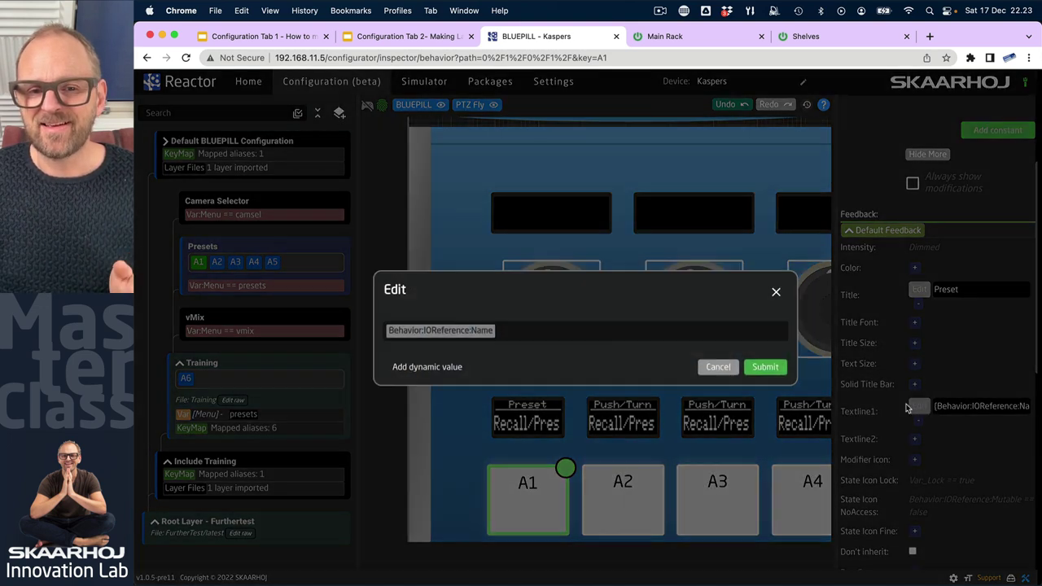
pyautogui.click(491, 331)
pyautogui.click(719, 409)
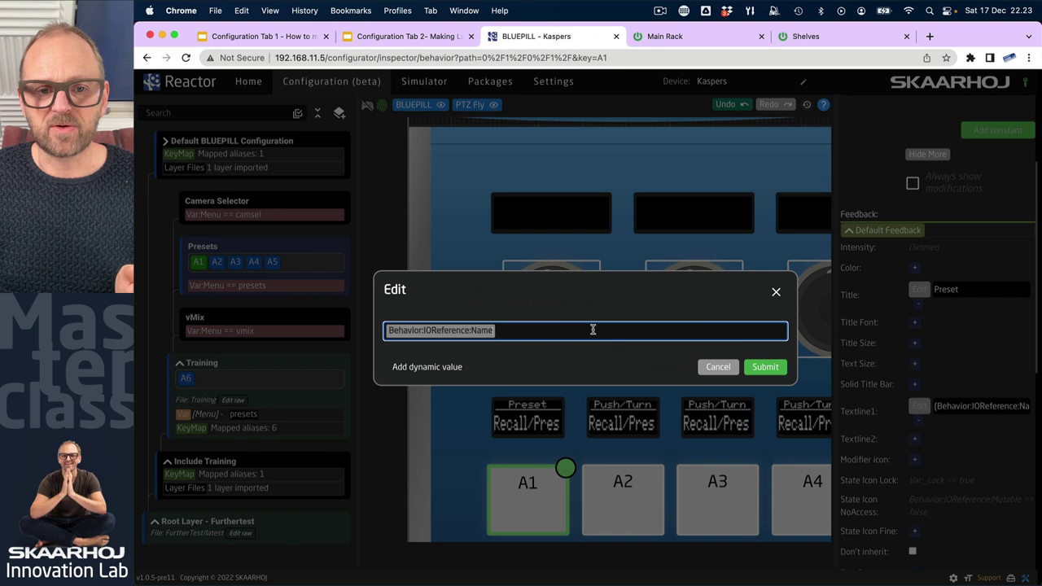
pyautogui.press('BackSpace')
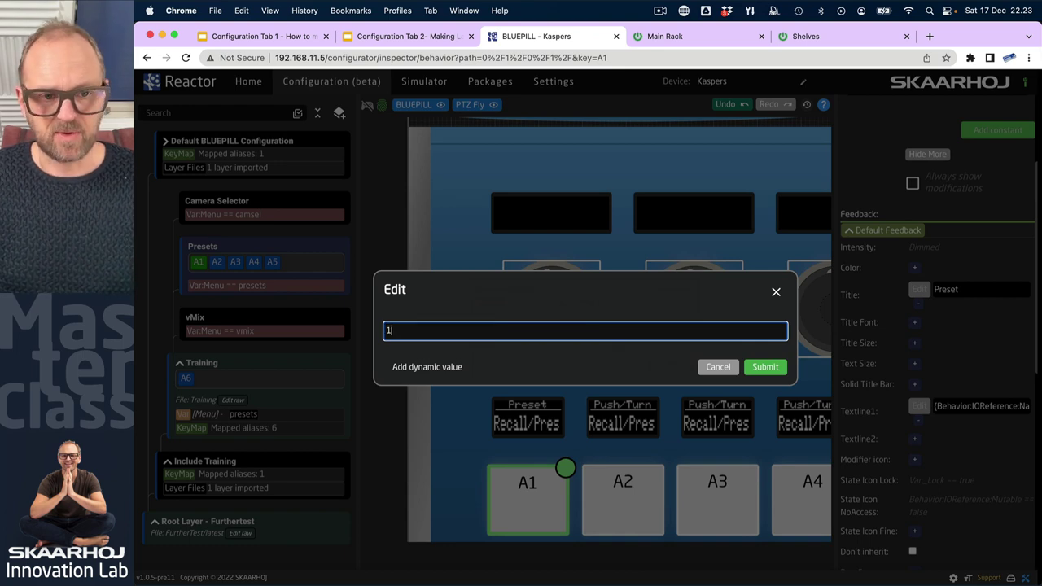
pyautogui.click(765, 367)
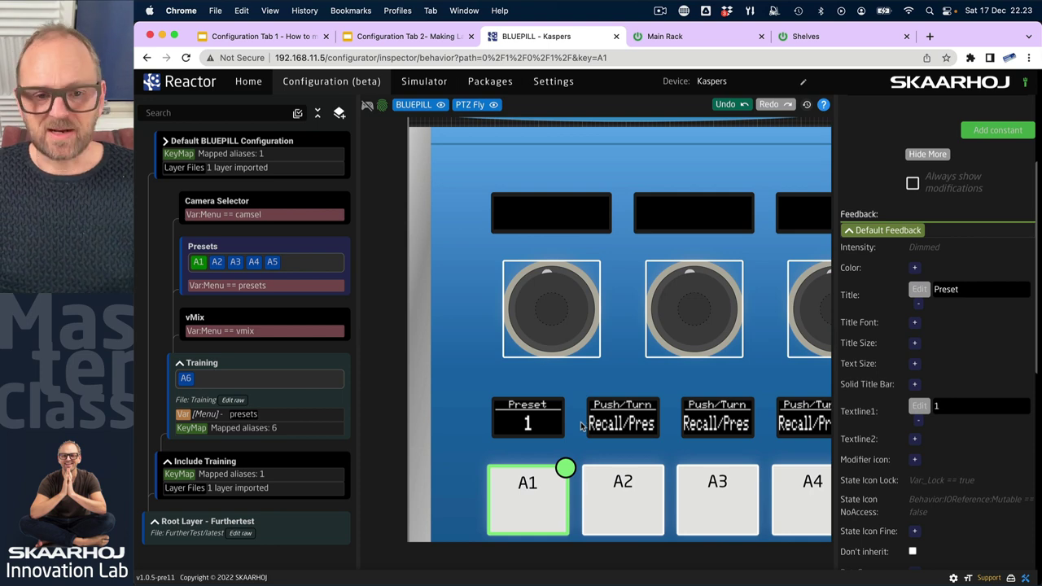
pyautogui.moveTo(574, 411); pyautogui.dragTo(458, 329)
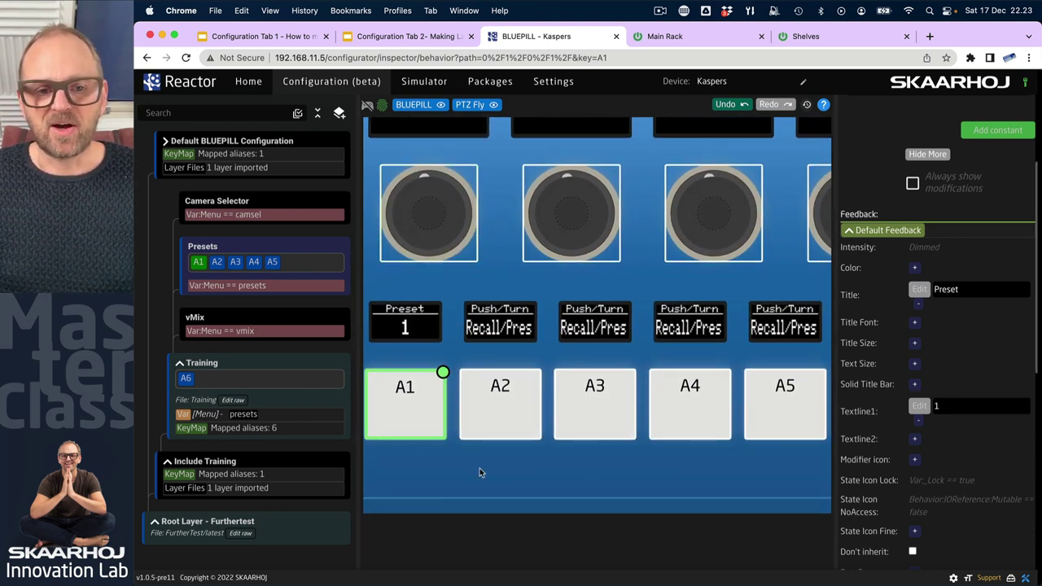
# Batch-edit A1–A5: copy title 'Preset' down and number text lines 2–5
pyautogui.moveTo(409, 463); pyautogui.dragTo(762, 392)
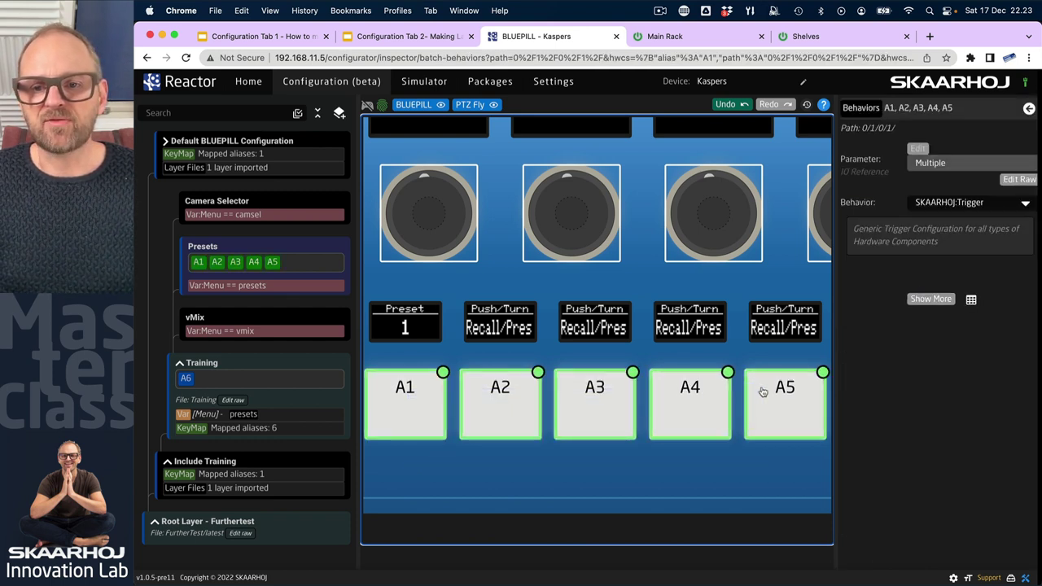
pyautogui.click(970, 301)
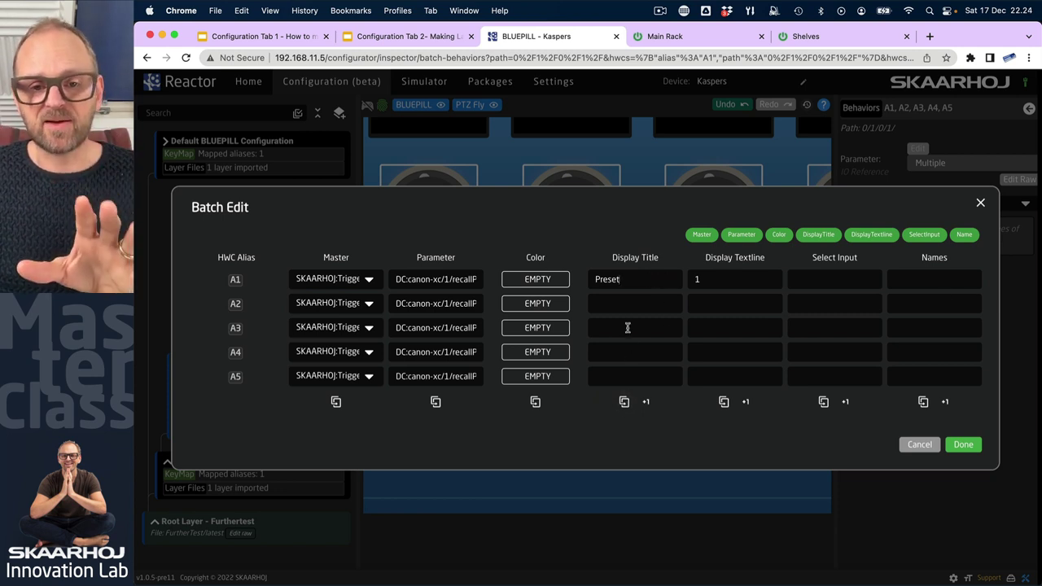
pyautogui.click(625, 404)
pyautogui.click(625, 404)
pyautogui.click(625, 403)
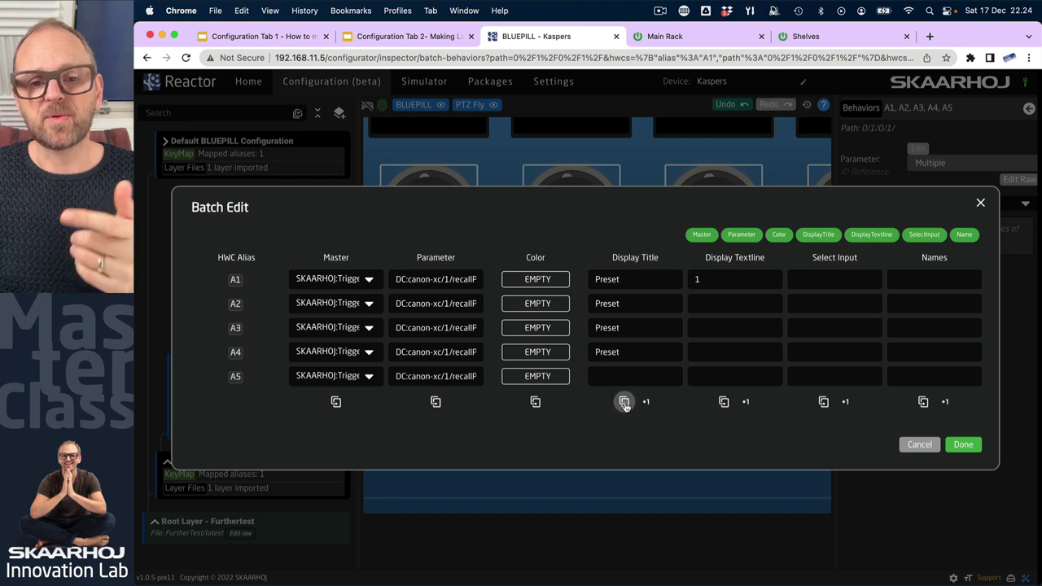
pyautogui.click(625, 404)
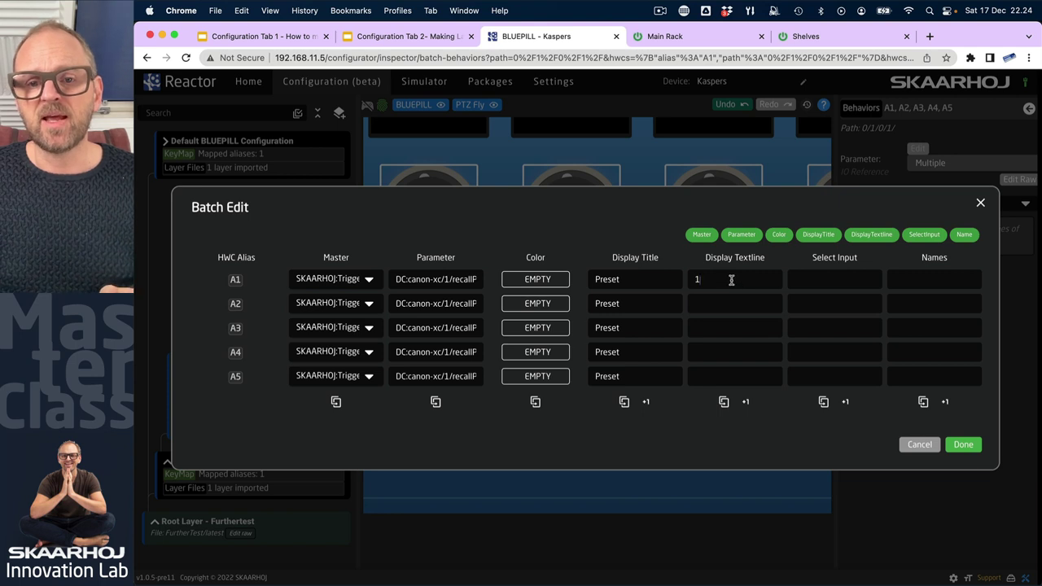
pyautogui.click(746, 404)
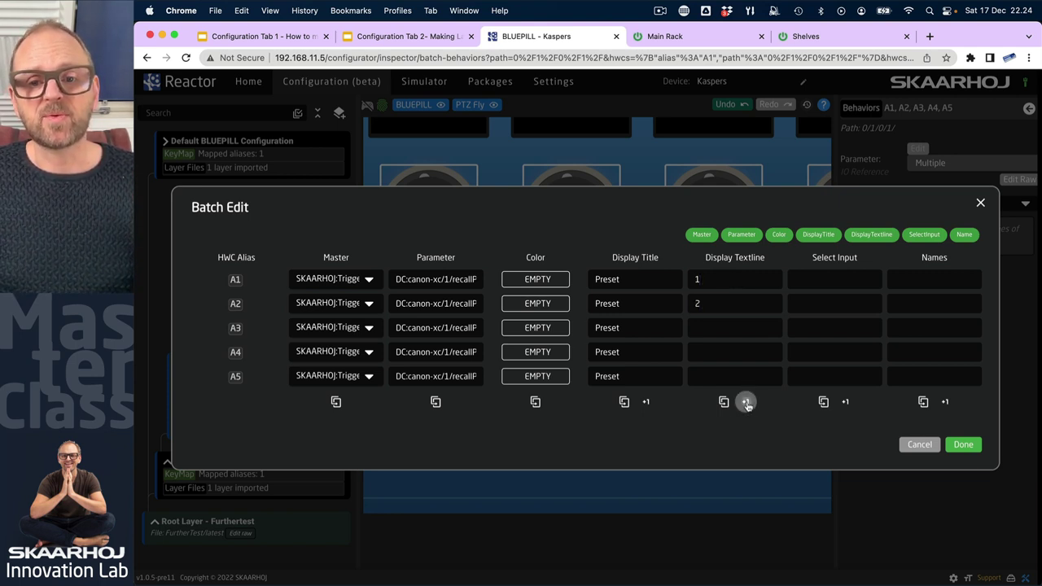
pyautogui.click(746, 403)
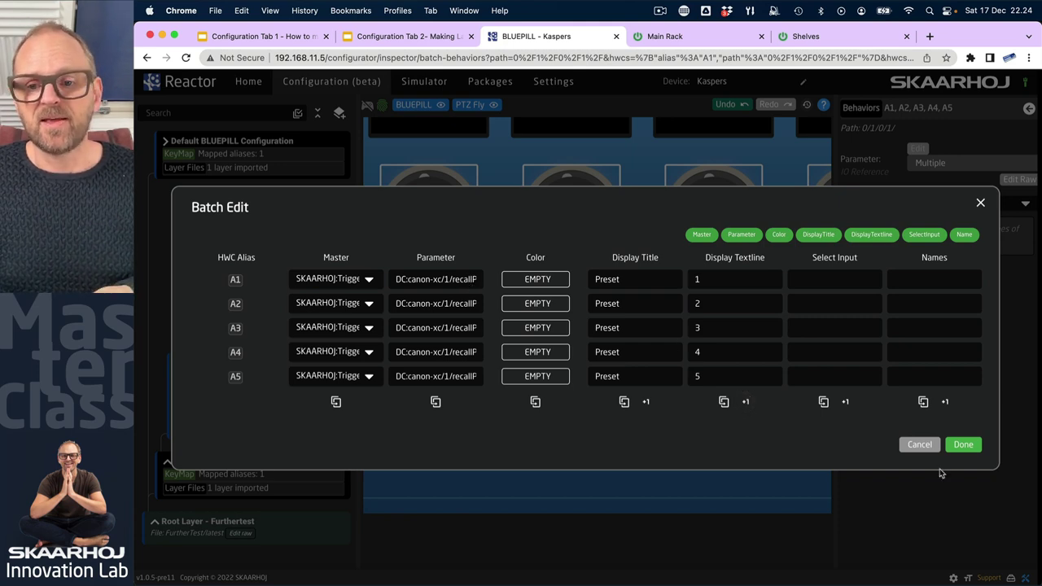
# Verify A1–A5 recall Canon presets 1–5, then apply the batch edit so displays read Preset 1–5
pyautogui.click(463, 279)
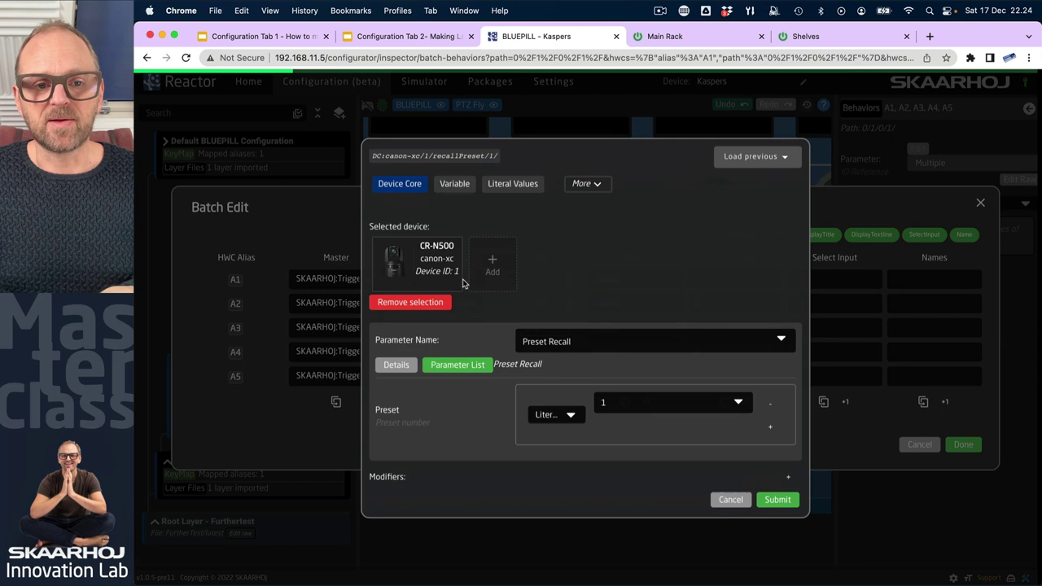
pyautogui.click(731, 502)
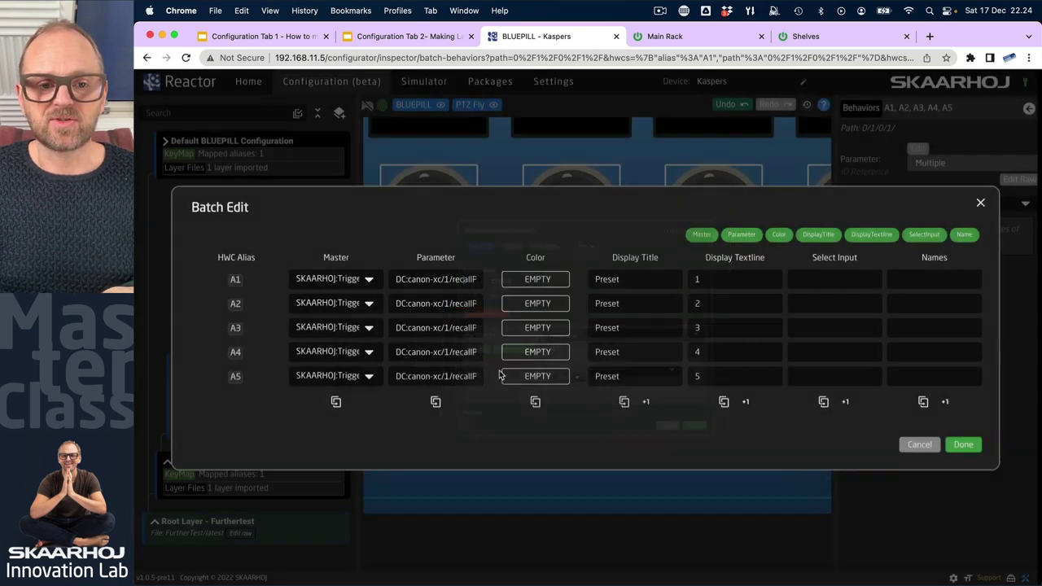
pyautogui.click(434, 304)
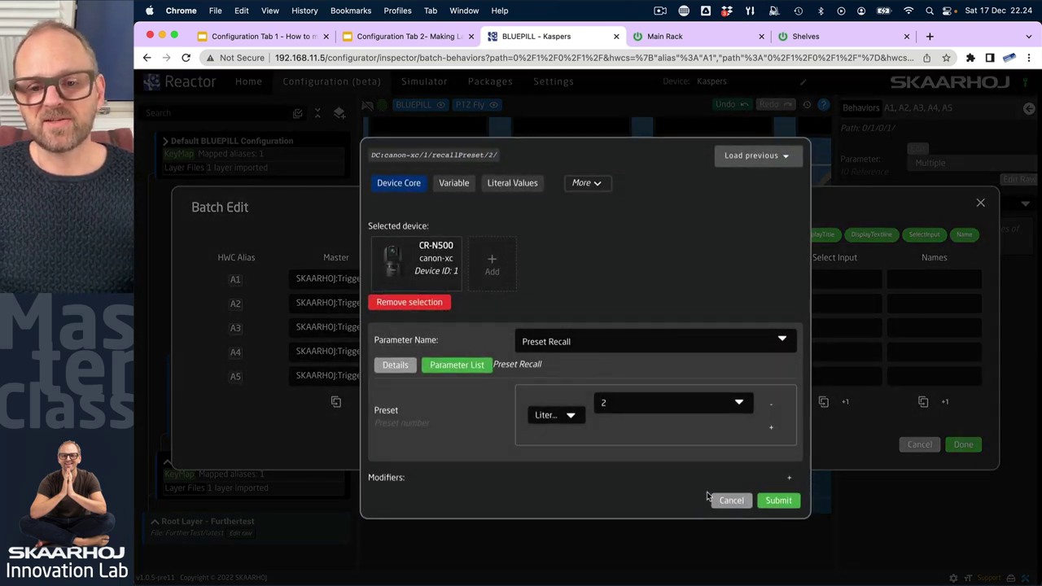
pyautogui.click(724, 499)
pyautogui.click(444, 329)
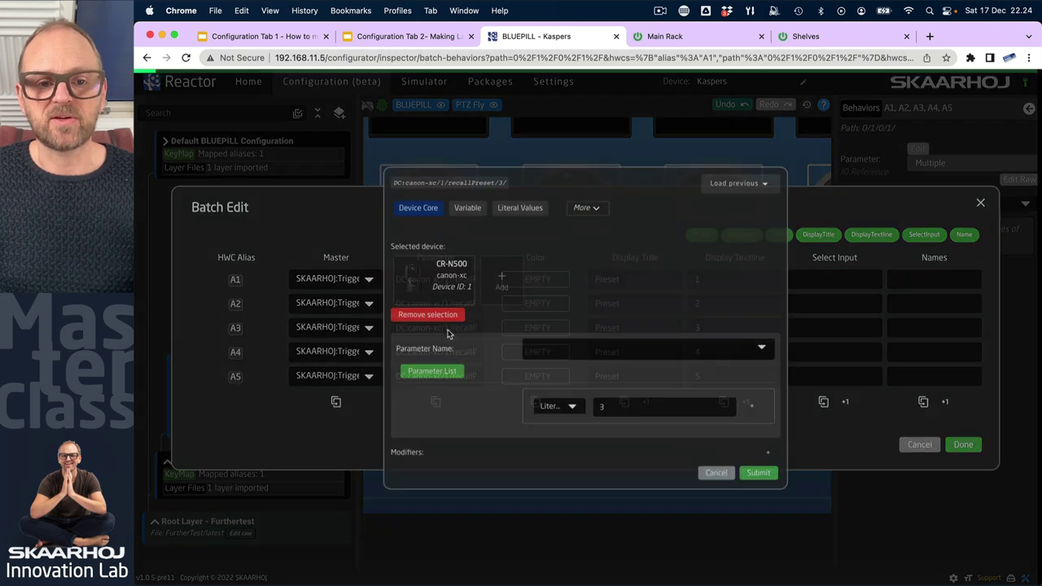
pyautogui.click(728, 502)
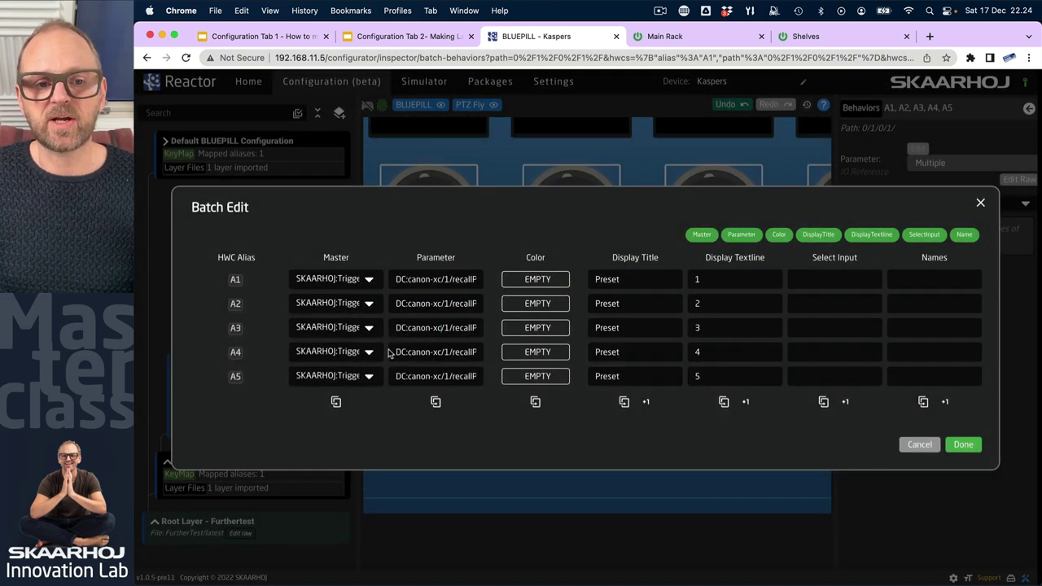
pyautogui.click(435, 351)
pyautogui.click(731, 500)
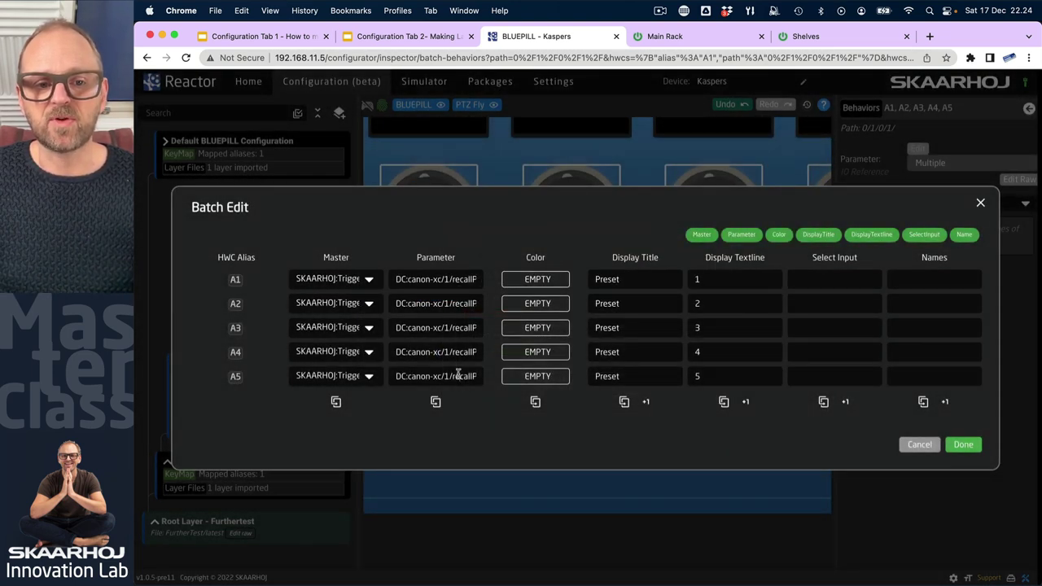
pyautogui.click(459, 375)
pyautogui.click(731, 499)
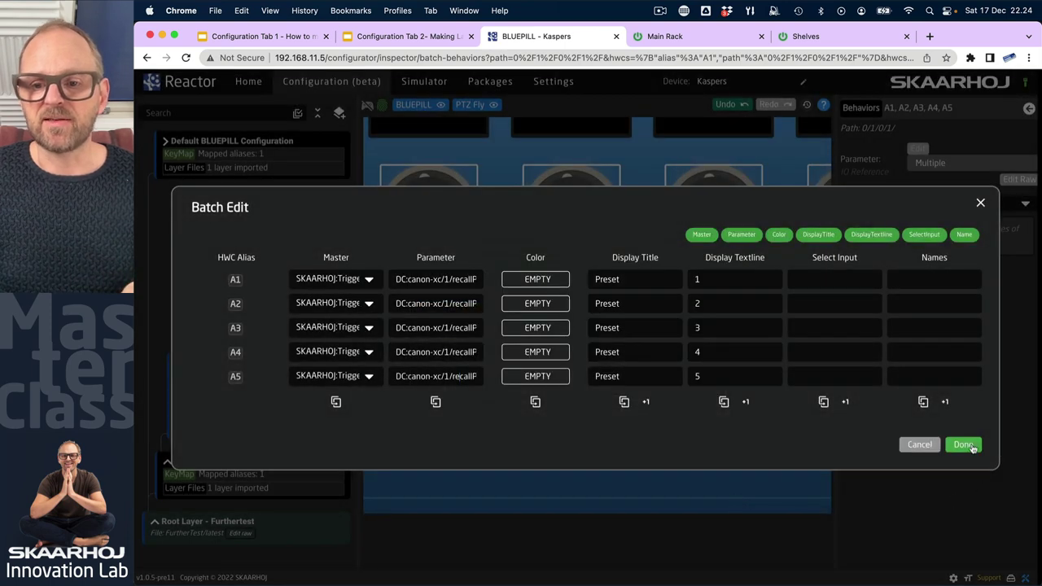
pyautogui.click(962, 444)
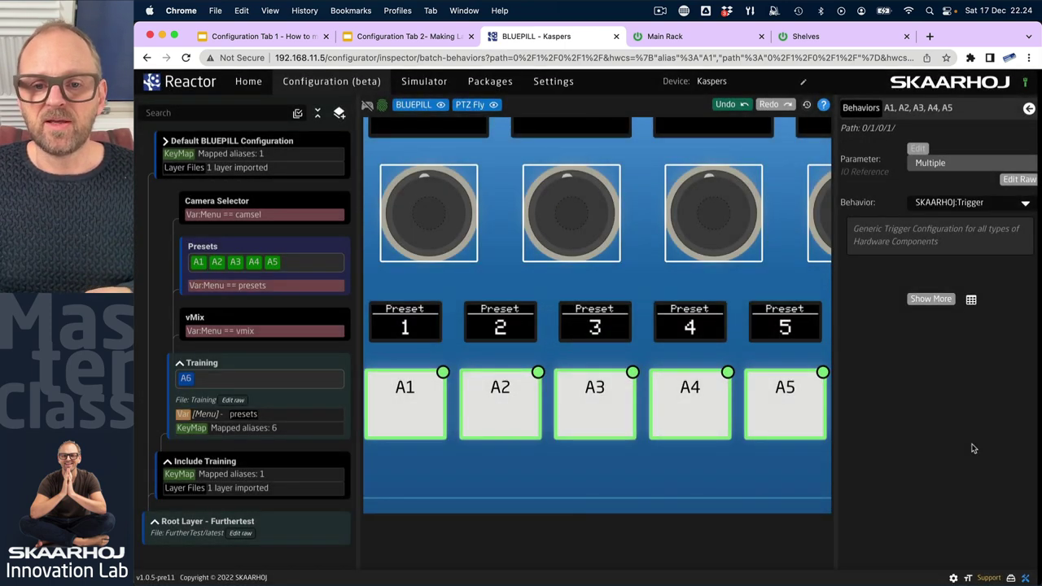